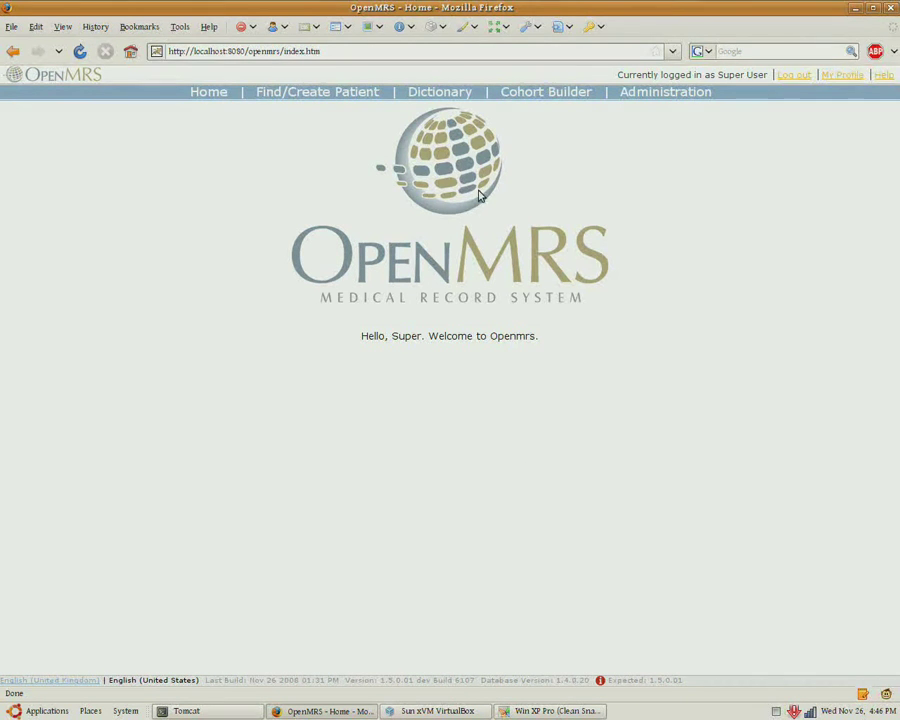
Step: Search the concept dictionary for NOSE HAIR DENSITY and confirm no concept matches
left_click(437, 93)
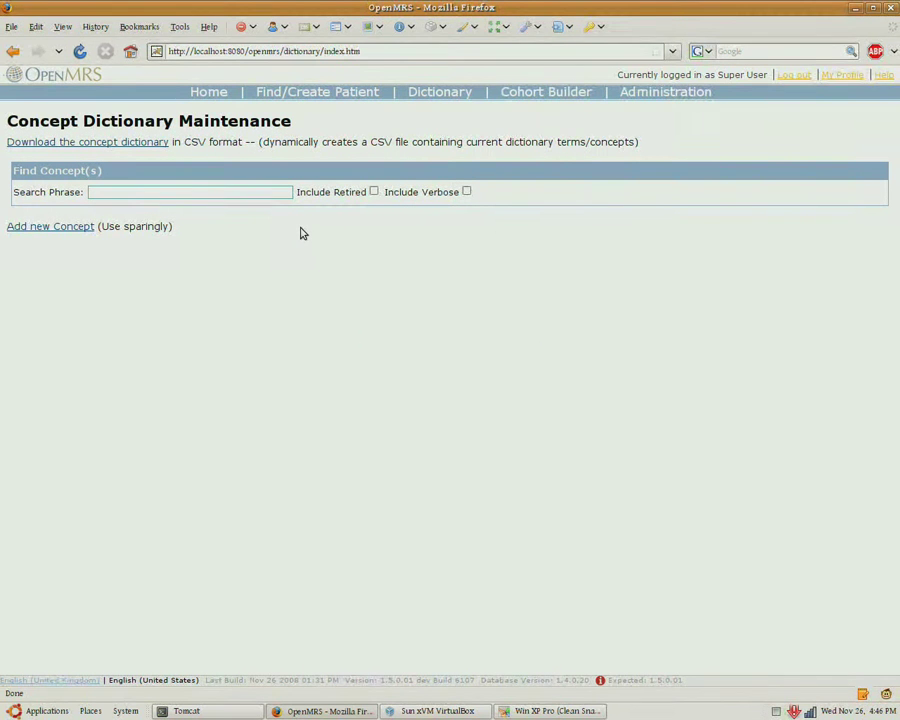
type("NOSE HAIR DENSITY")
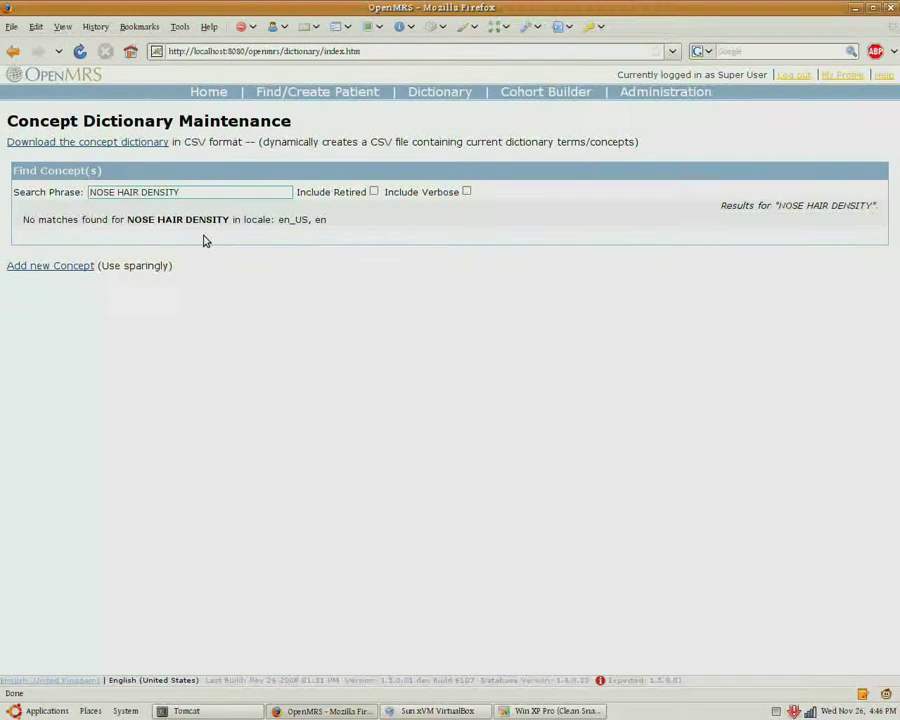
Step: Create and save the numeric concept NOSE HAIR DENSITY, absolute range 0–5 mm, as concept 6101
left_click(80, 265)
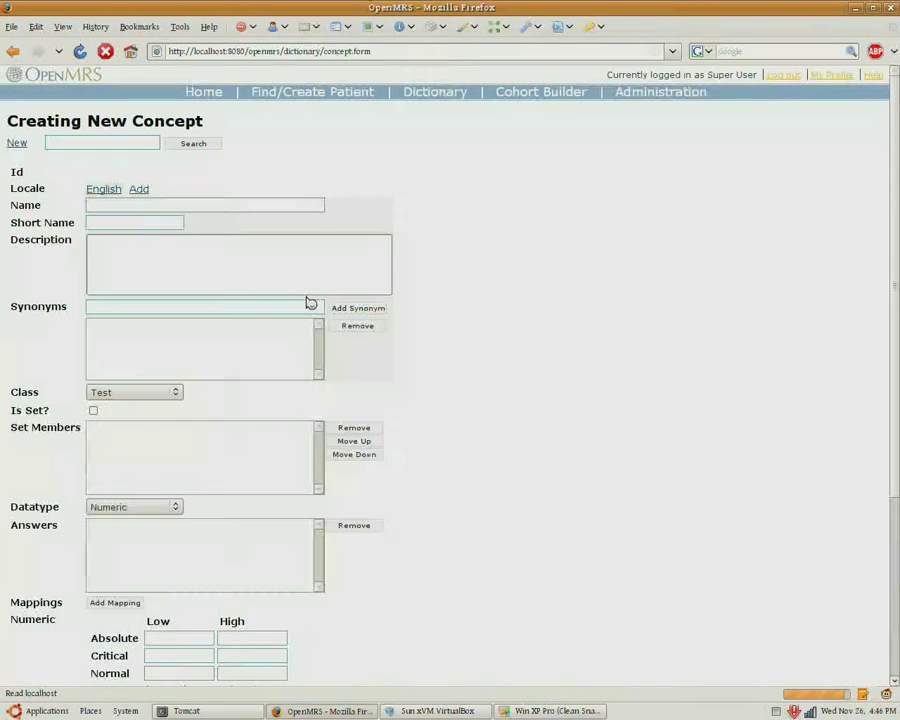
type("NOSE")
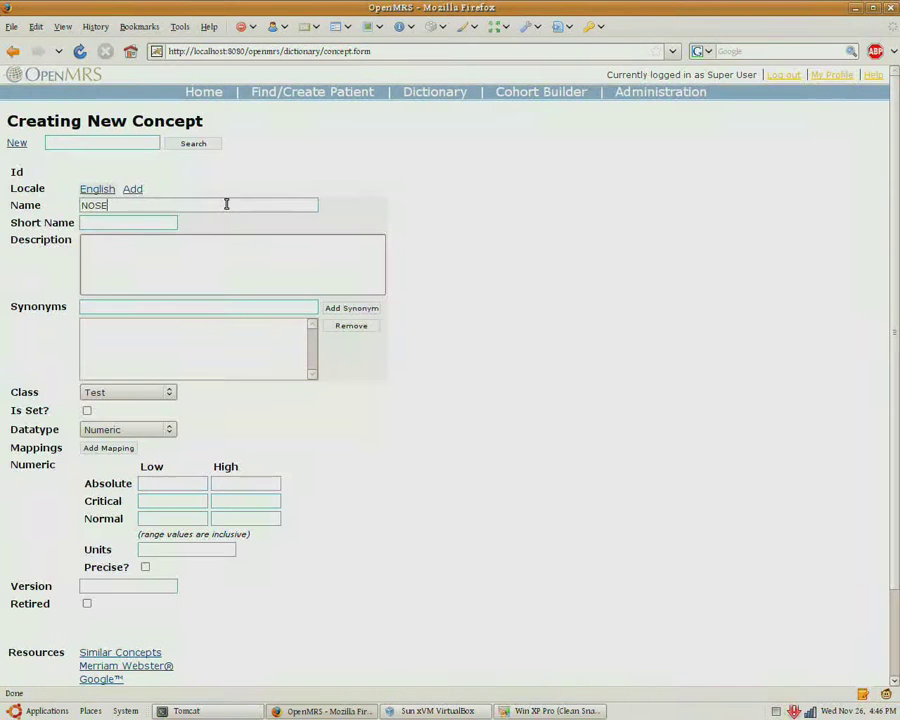
type(" HAIR DENSITY")
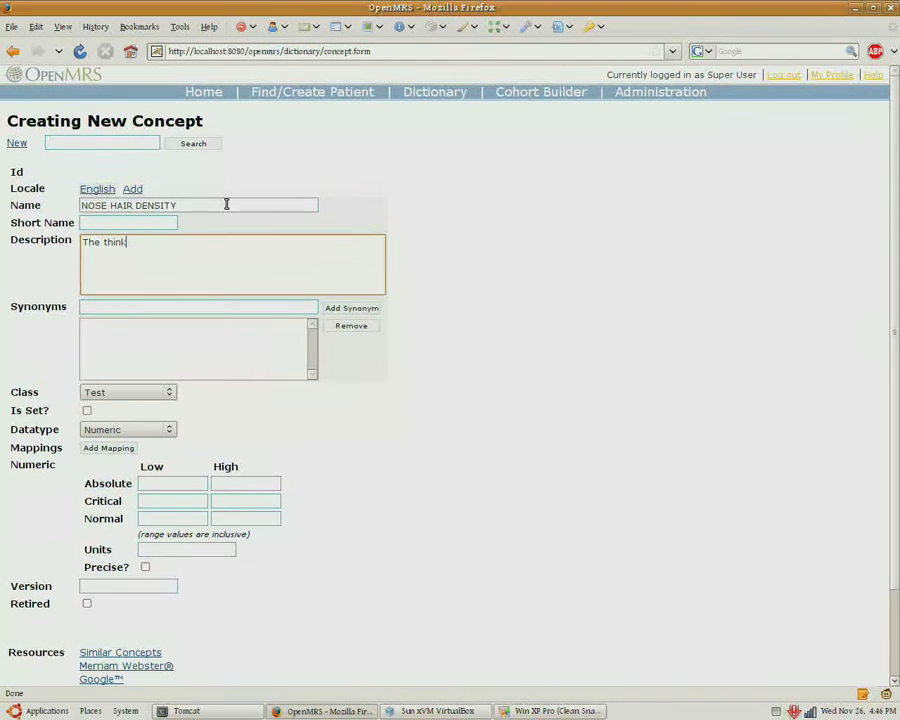
type(" the nose hair")
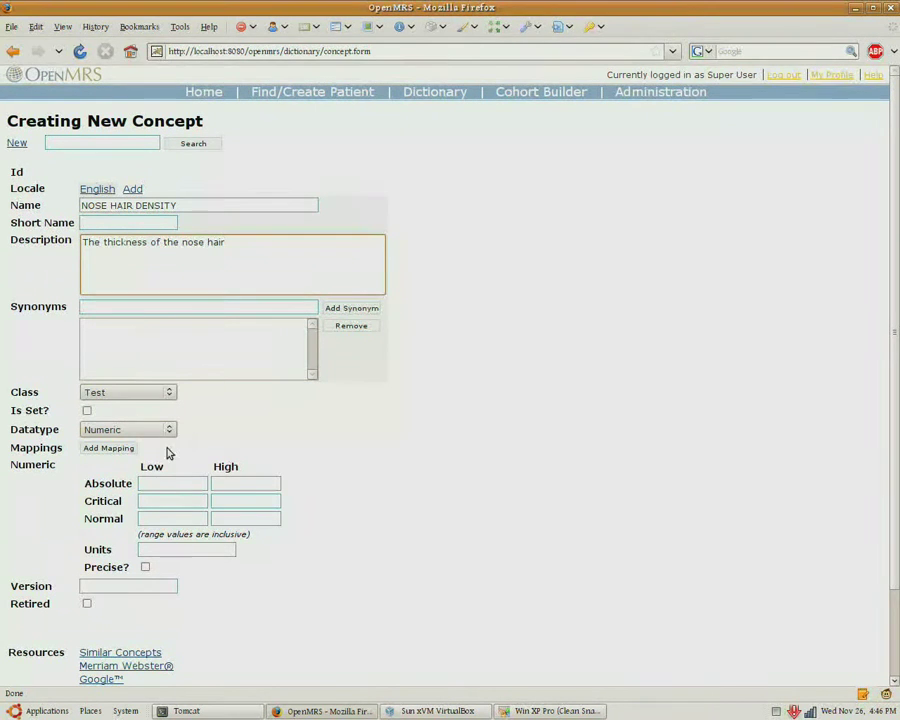
key("Tab")
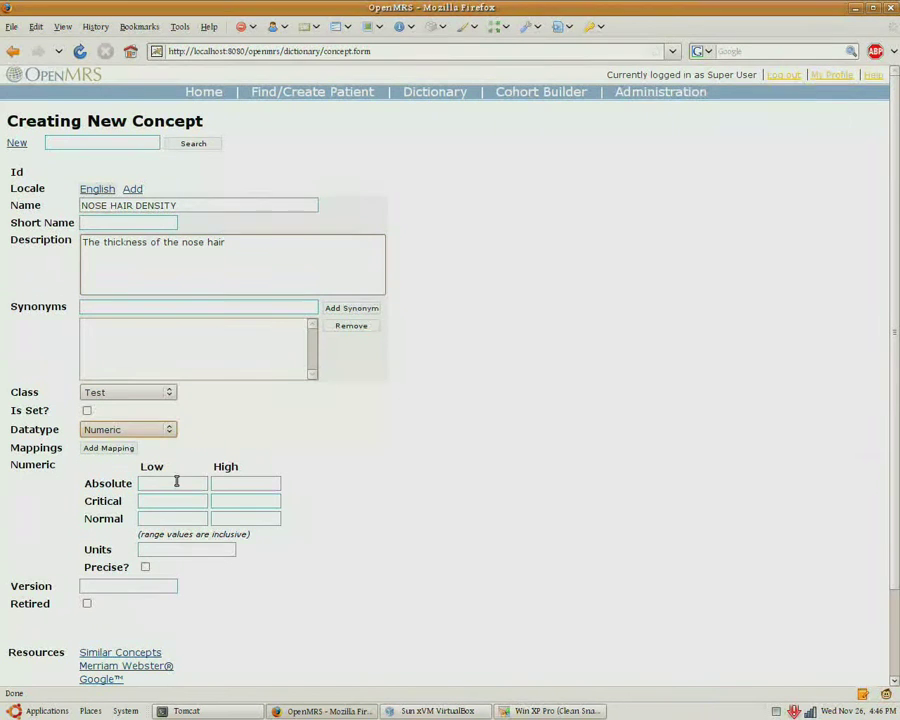
type("5")
type("mm")
scroll(897, 463, "down", 2)
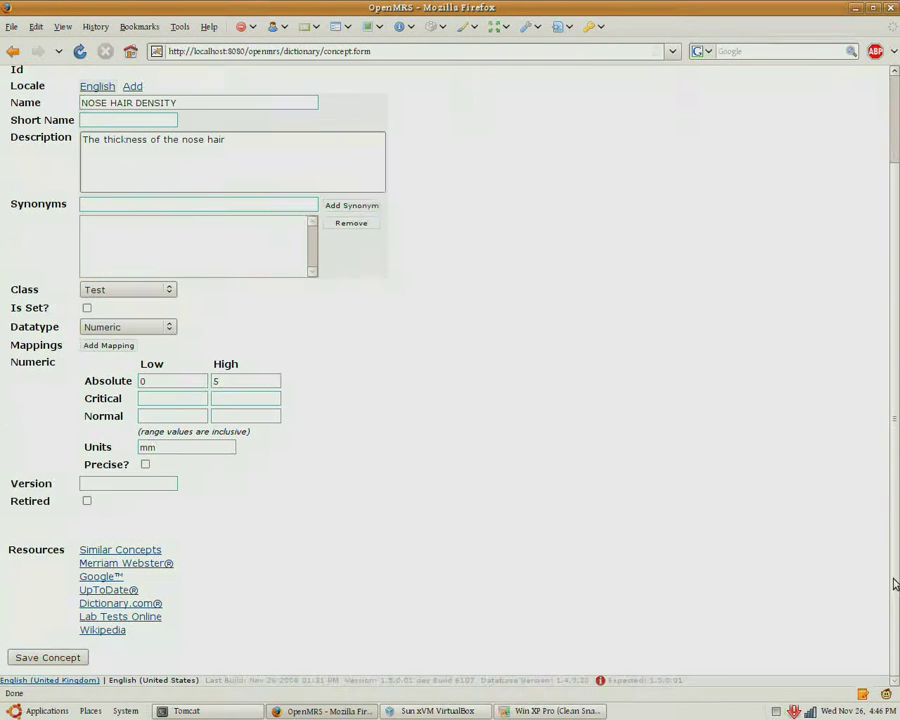
left_click(22, 659)
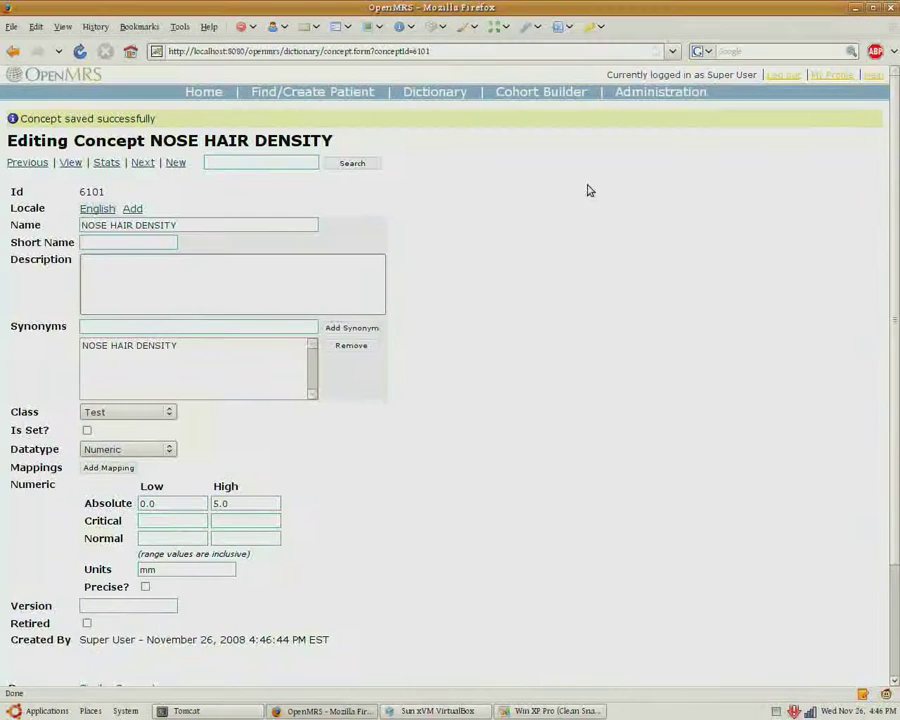
Step: From Manage Forms, start a duplicate of Basic Form
left_click(650, 93)
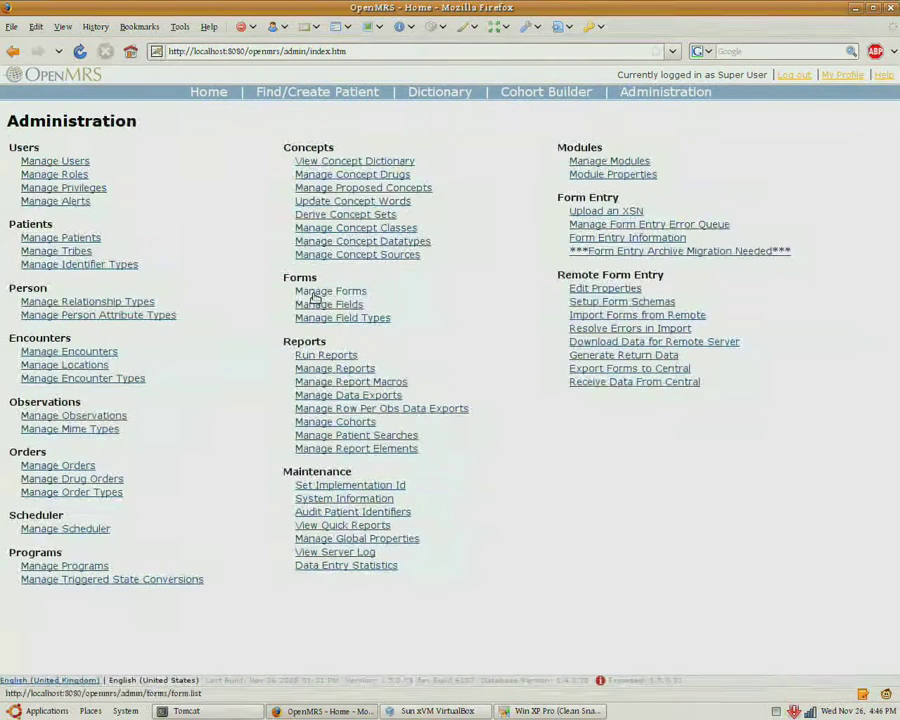
left_click(313, 296)
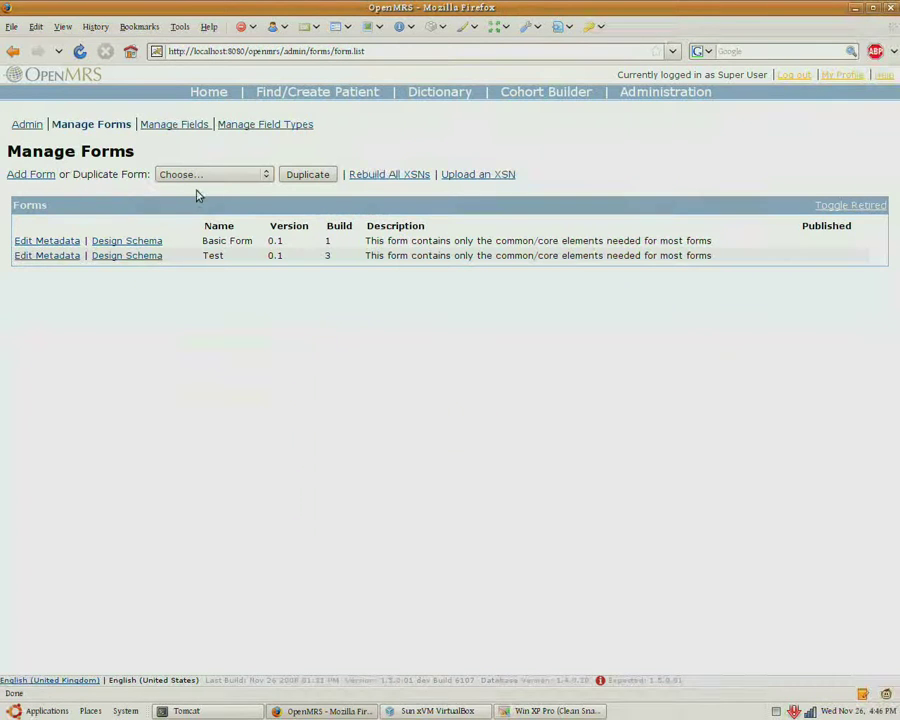
left_click(193, 177)
left_click(194, 204)
left_click(307, 174)
Step: Name the copy 'Nose Hair Density Form', blank its description, and create it with a duplicated schema
left_click_drag(143, 215, 88, 215)
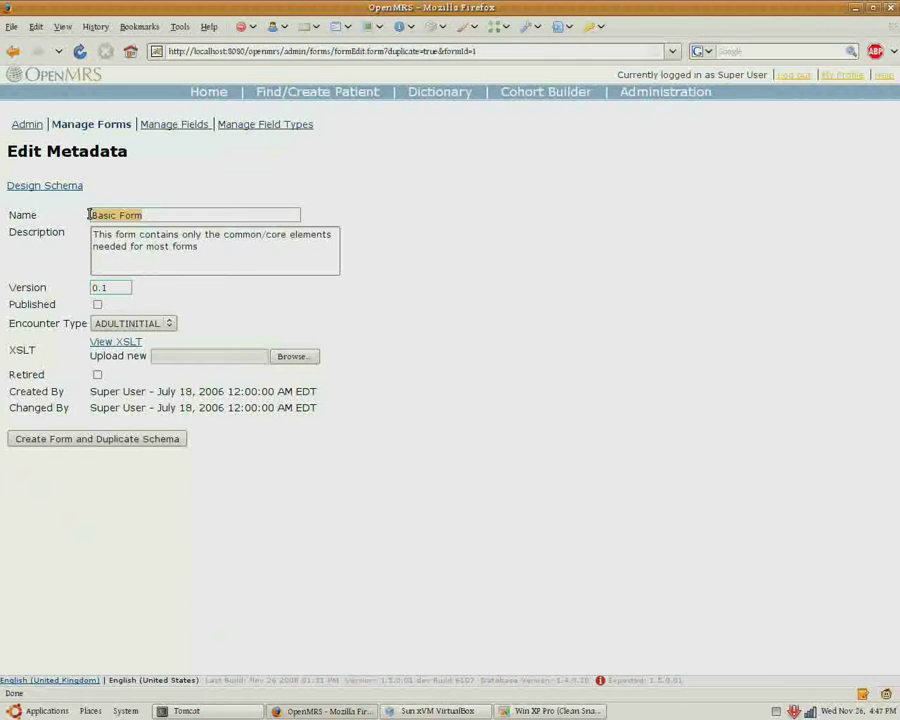
key("BackSpace")
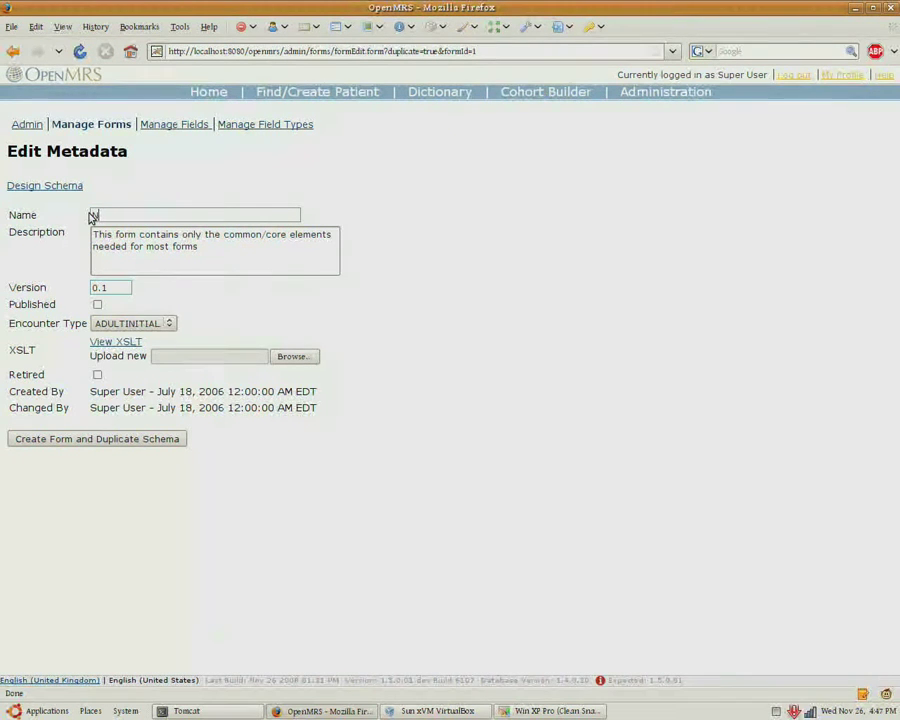
type("Nose Hair Density Form")
key("Tab")
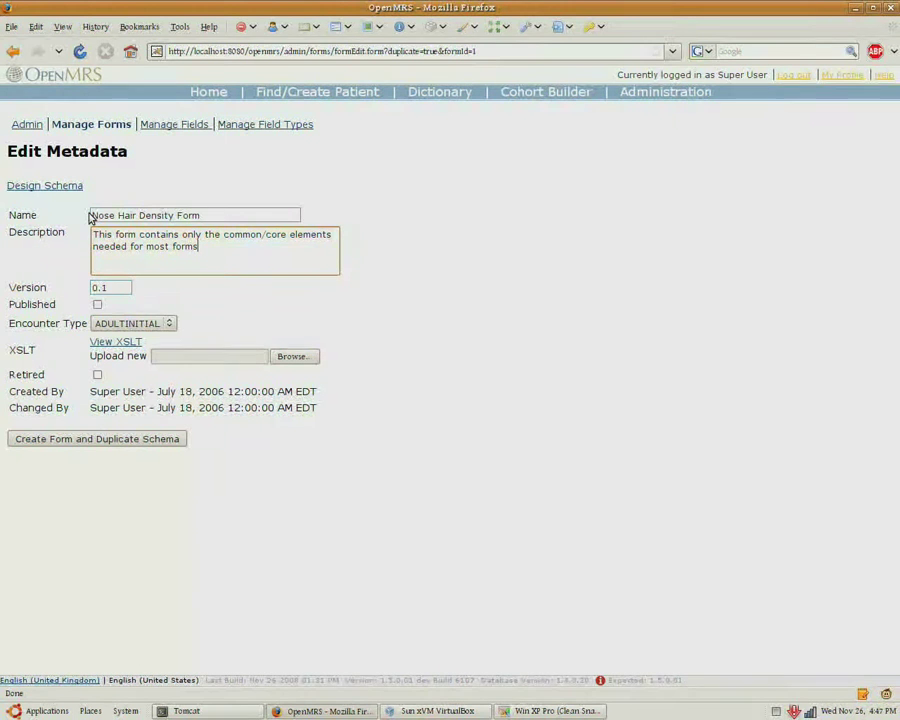
key("ctrl+a")
key("BackSpace")
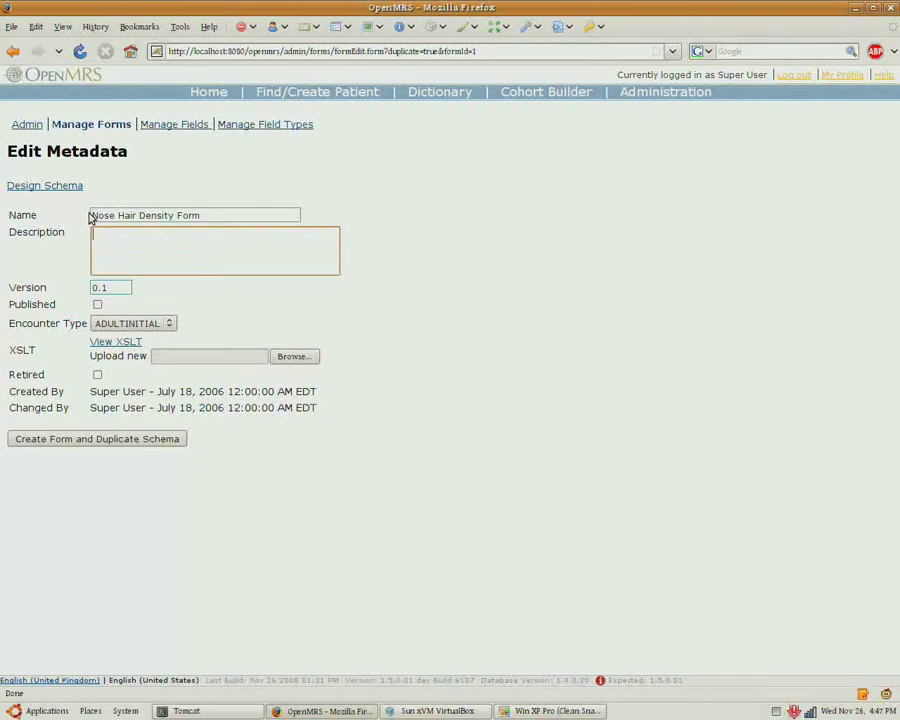
left_click(55, 440)
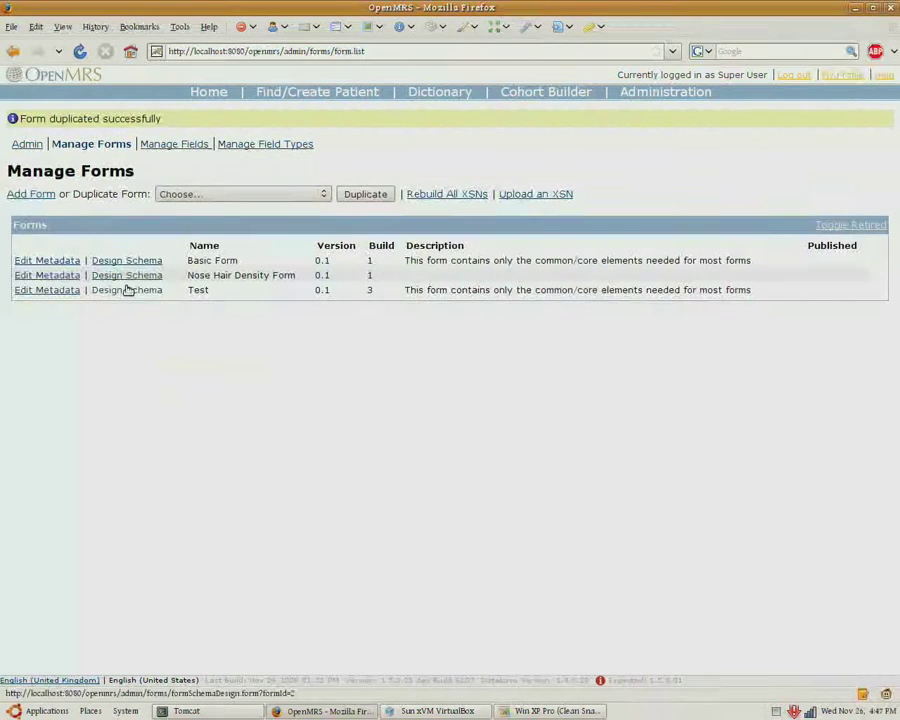
Step: Add the NOSE HAIR DENSITY concept as a field under OBS in the form schema
left_click(124, 277)
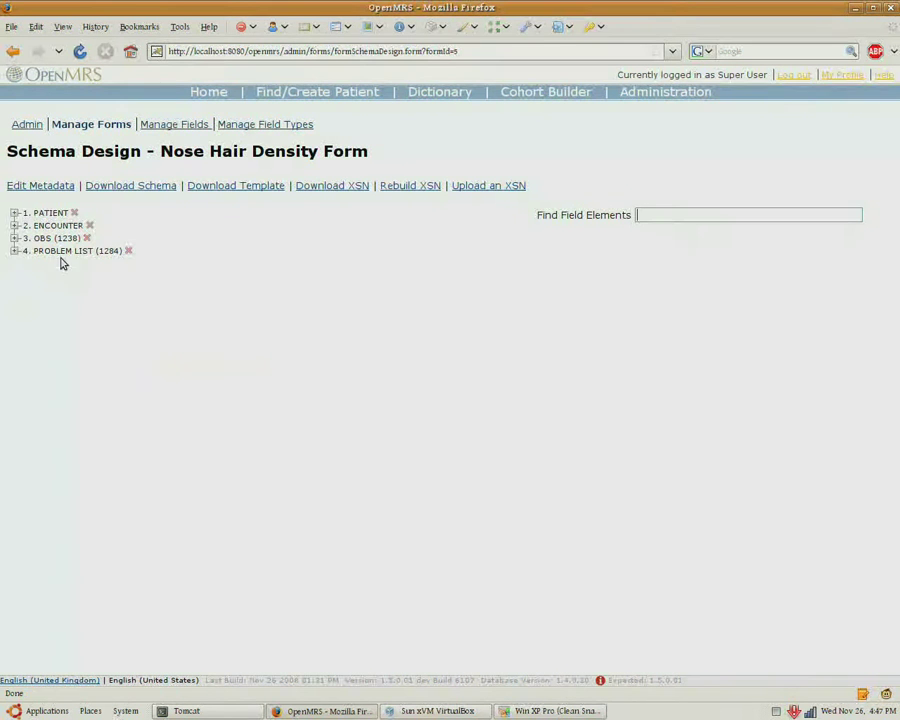
left_click(14, 238)
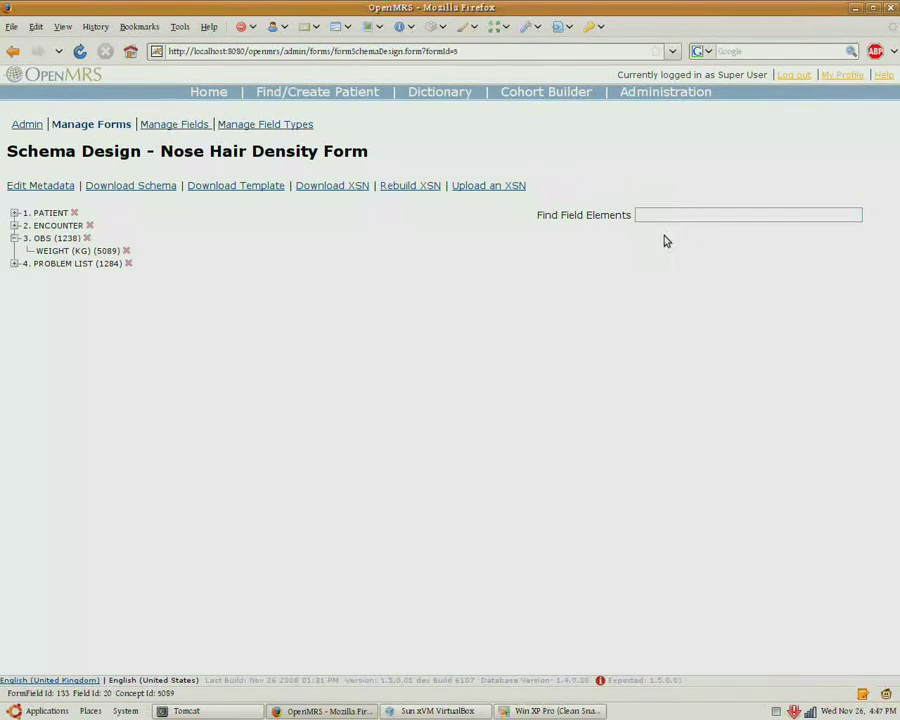
type("nose hair")
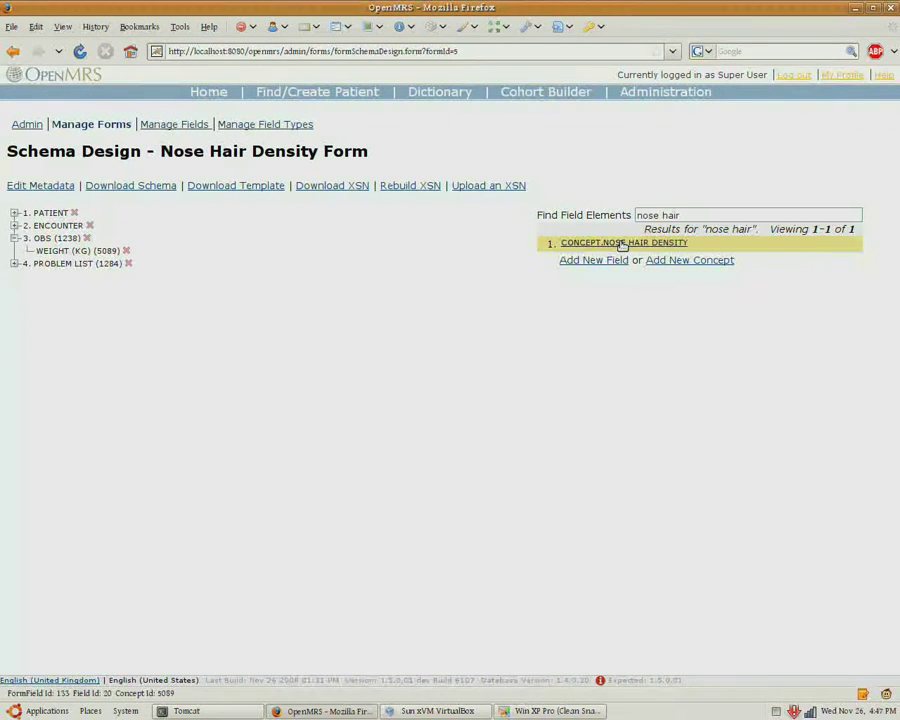
left_click_drag(620, 243, 64, 239)
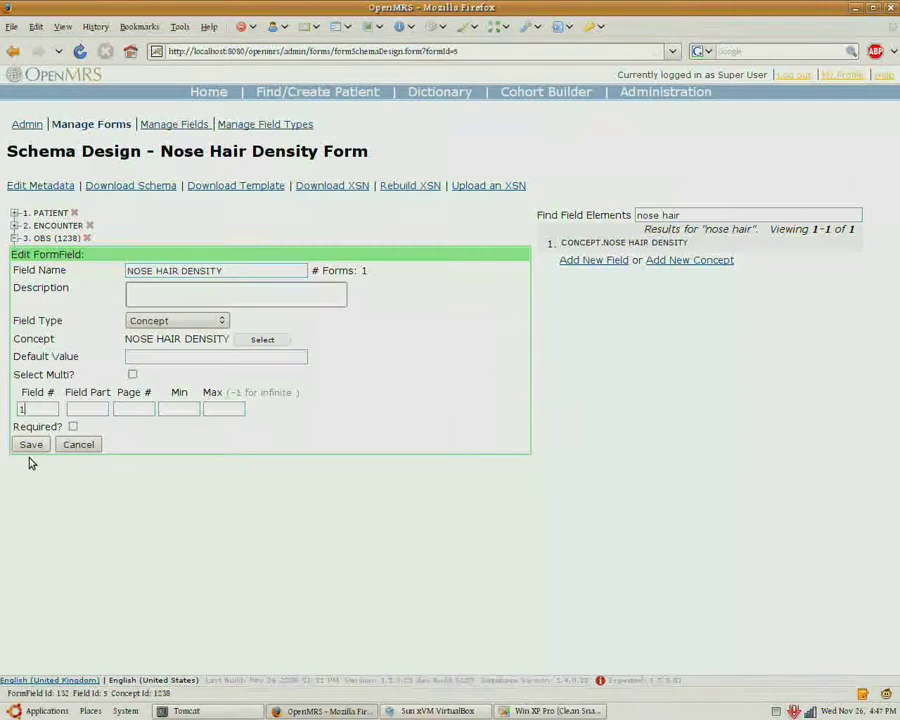
left_click(29, 444)
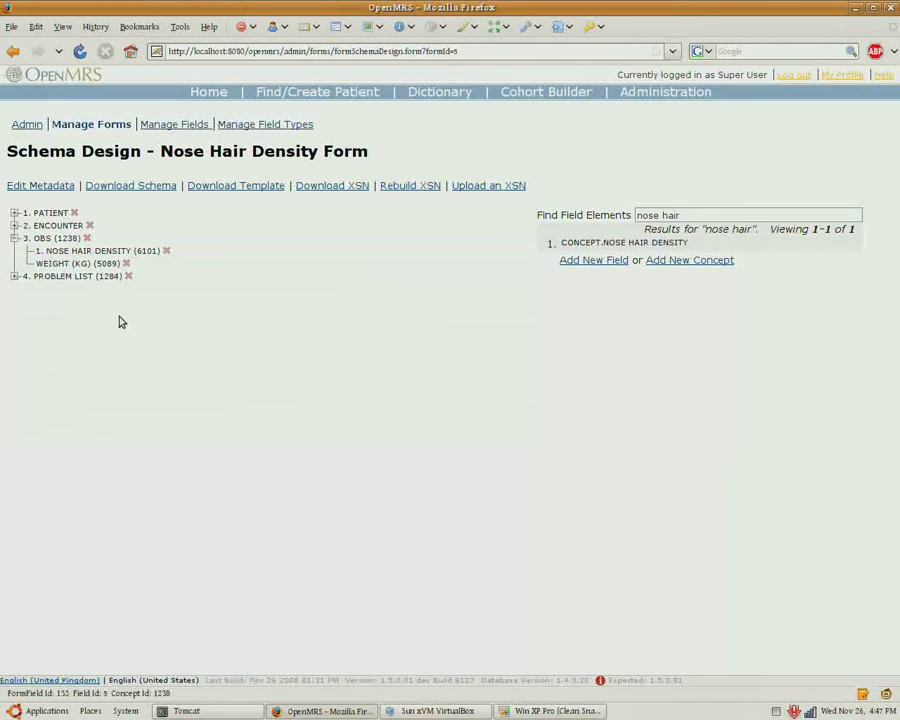
Step: Renumber the WEIGHT (KG) field so it becomes OBS field 2
left_click(57, 263)
type("1")
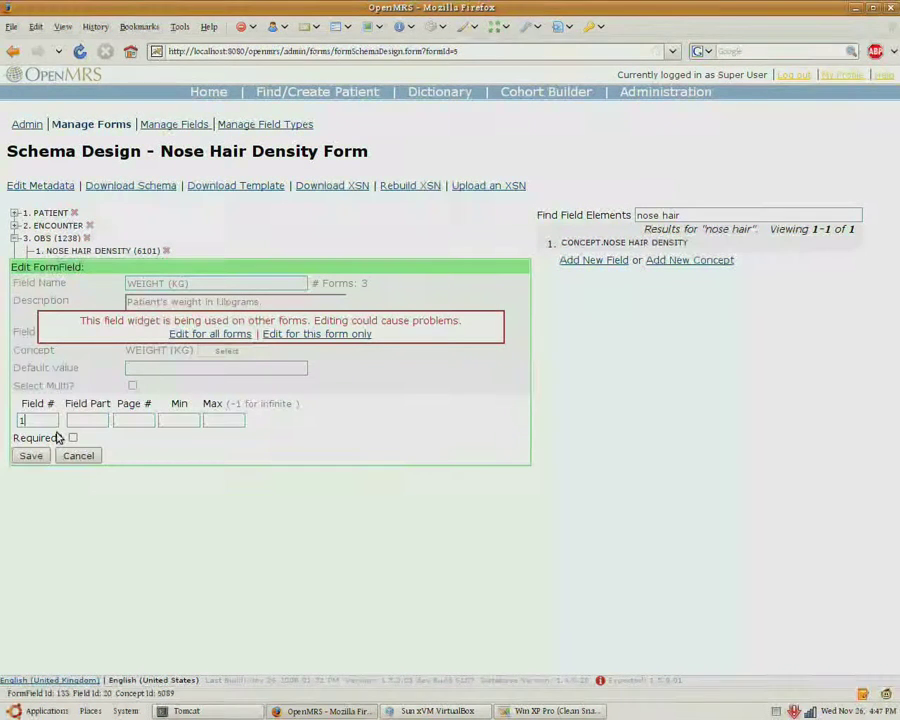
left_click(30, 455)
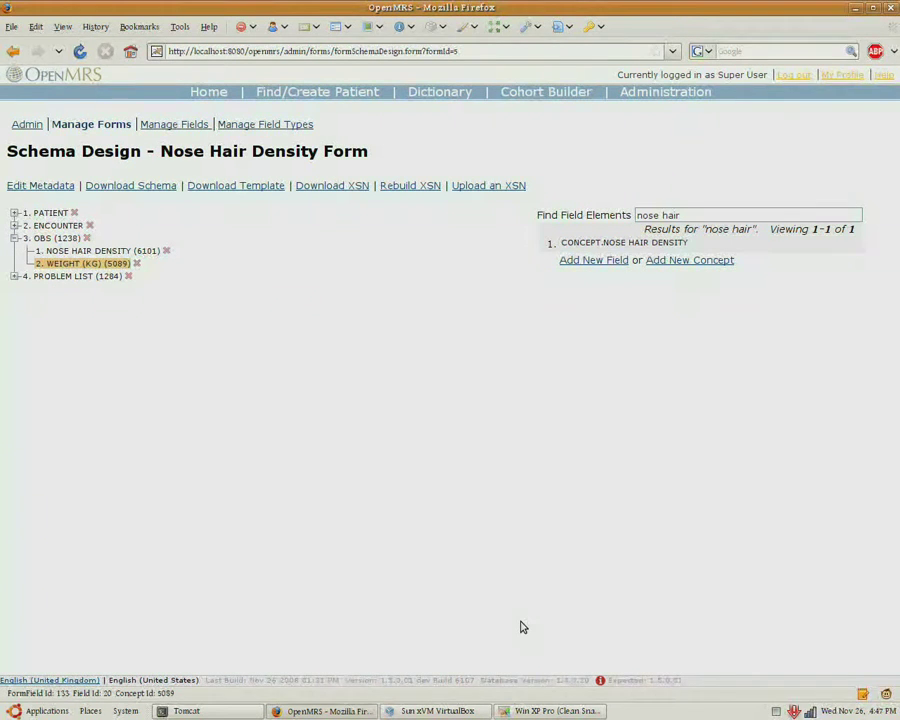
Step: Download the Nose Hair Density Form's XSN template 5-0.1-1.xsn from its Edit Metadata page
left_click(530, 712)
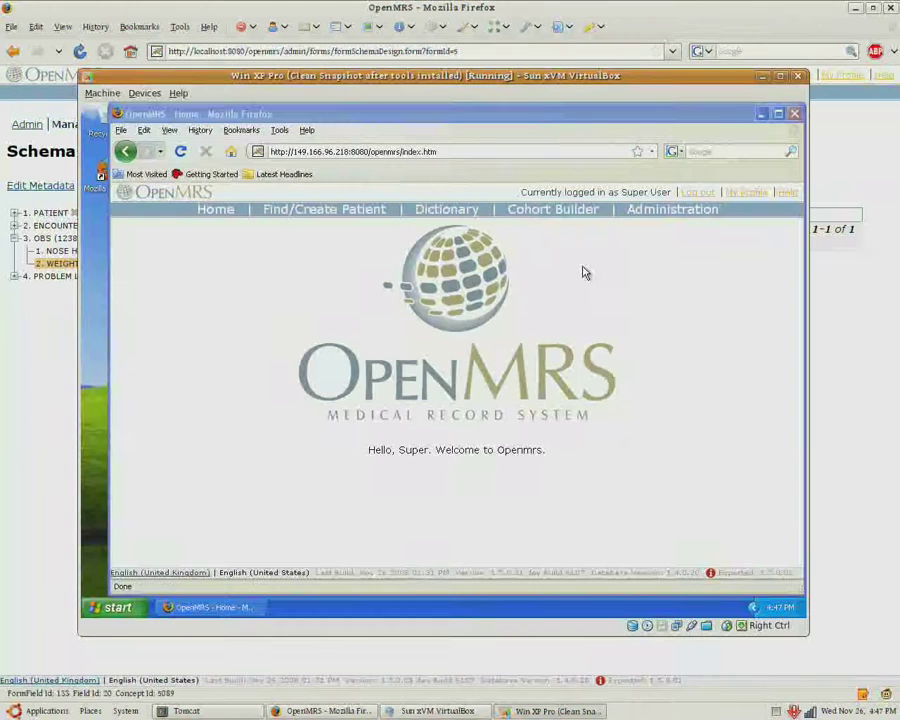
left_click(664, 210)
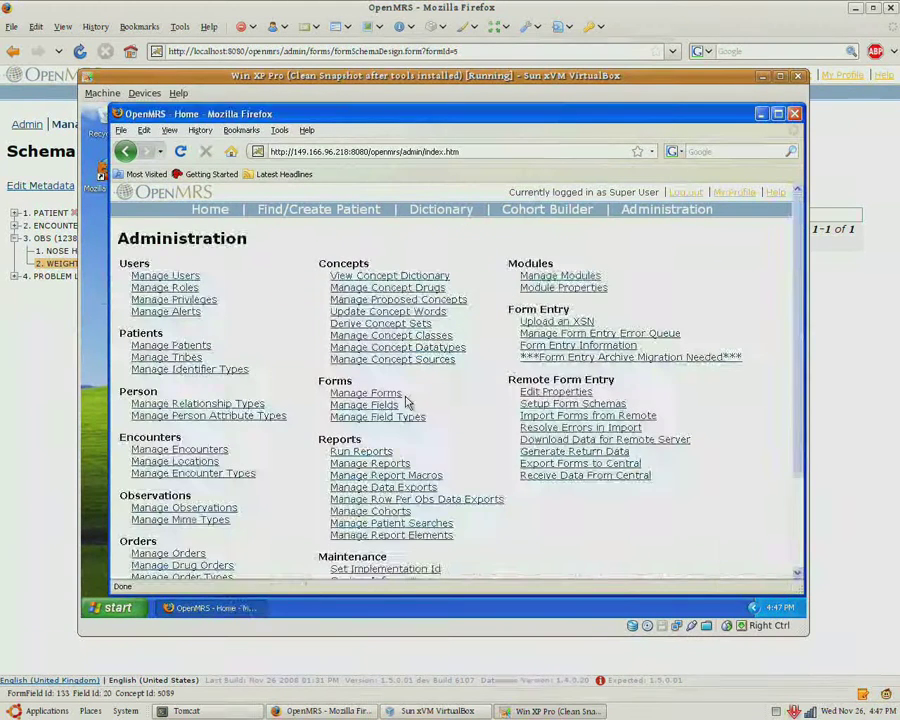
left_click(396, 398)
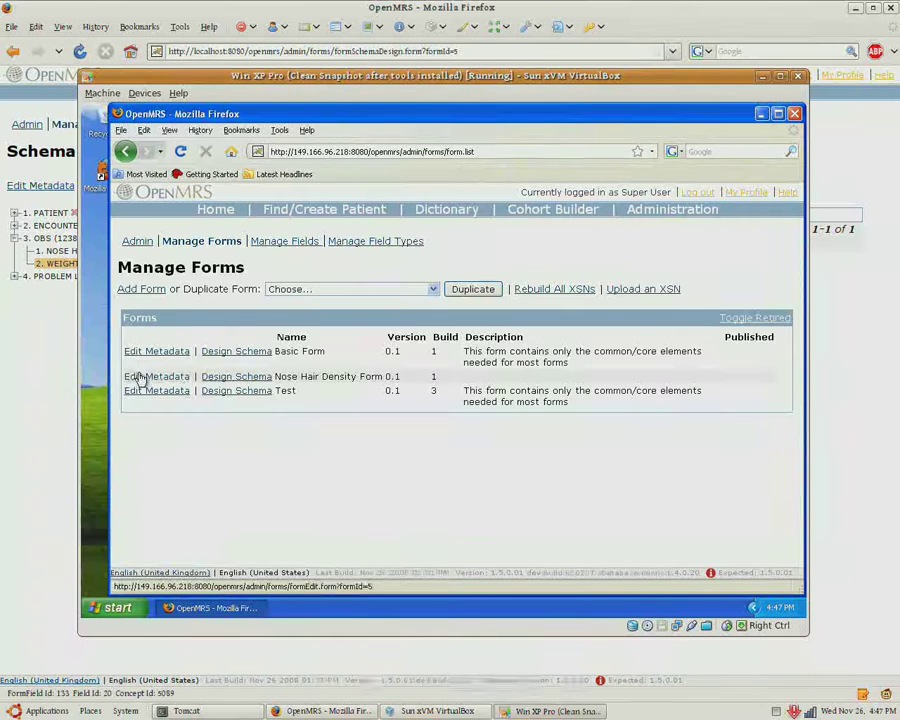
left_click(145, 376)
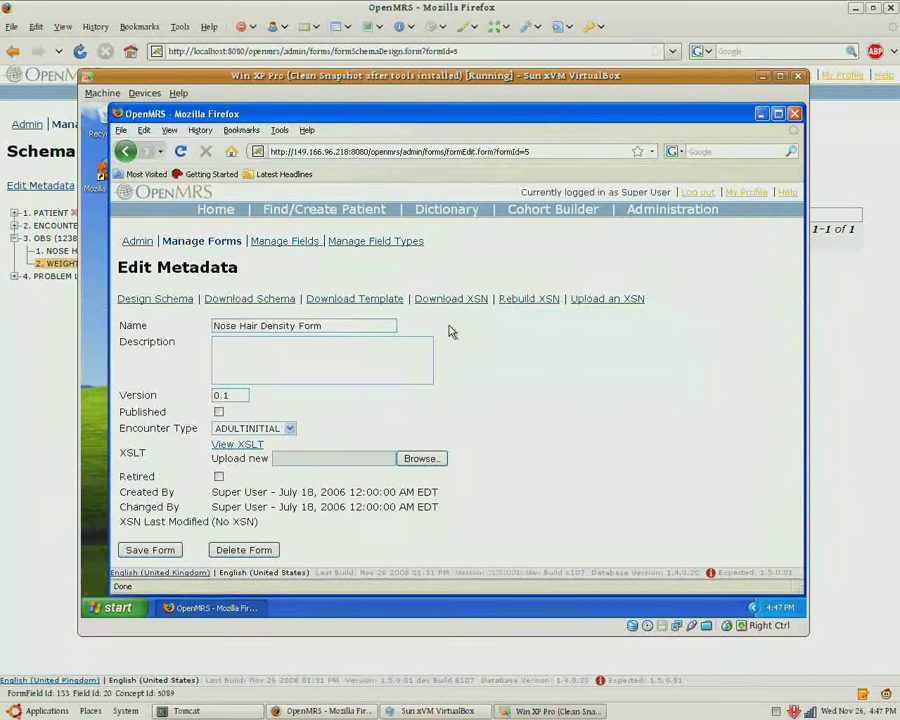
left_click(455, 299)
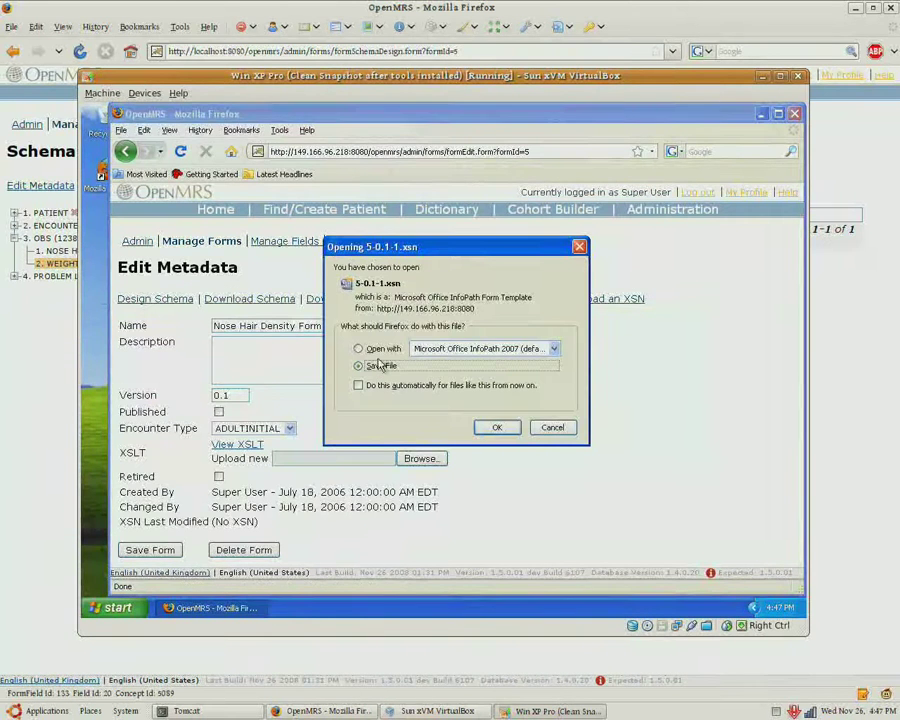
left_click(497, 427)
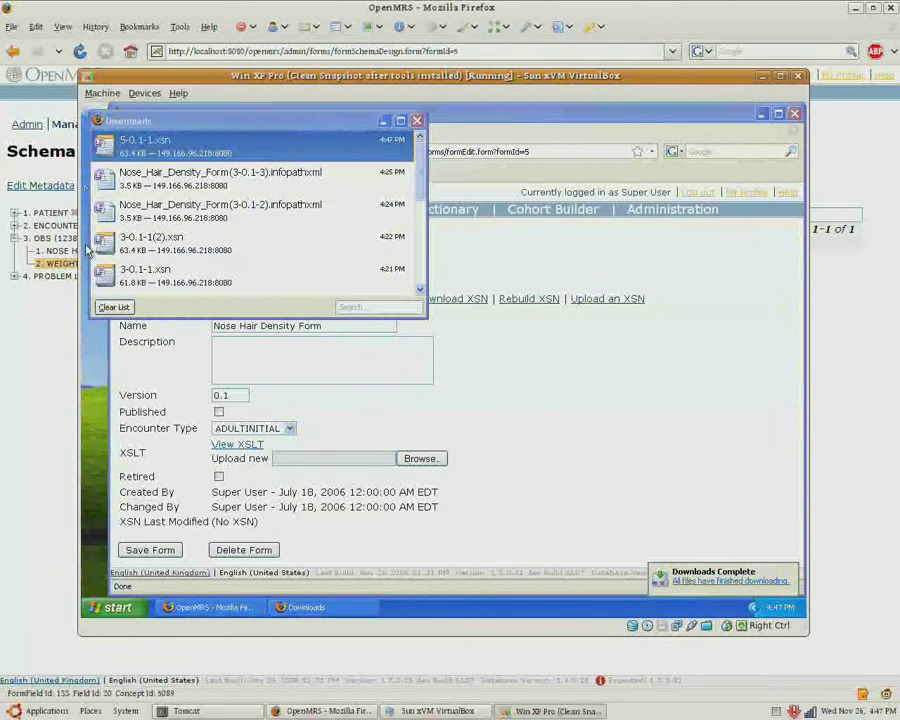
Step: Open the downloaded XSN template in InfoPath design mode, dismissing the published-location warning
left_click(385, 122)
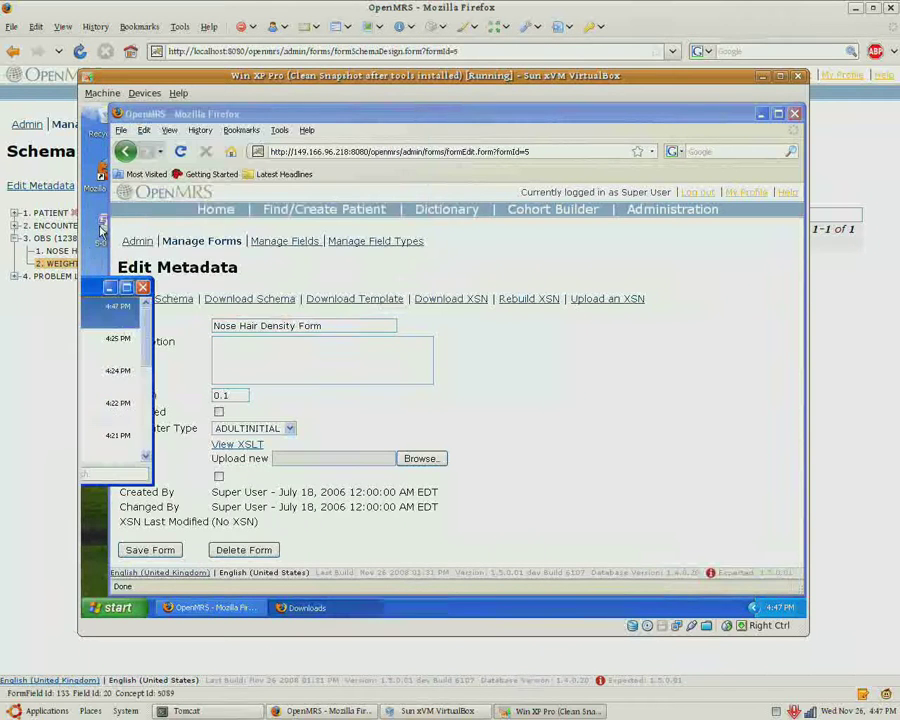
right_click(100, 230)
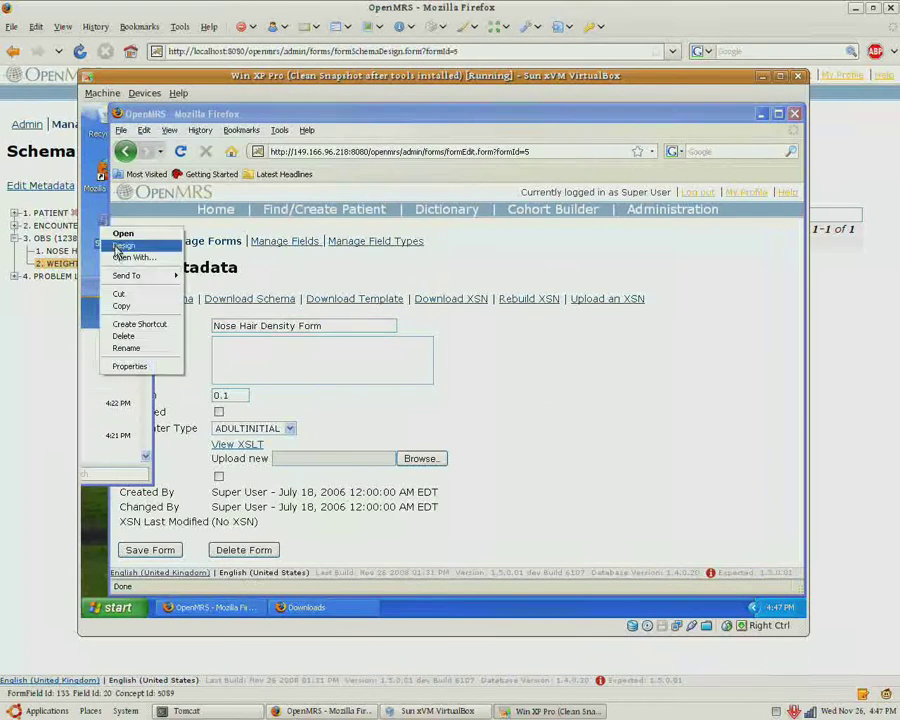
left_click(120, 248)
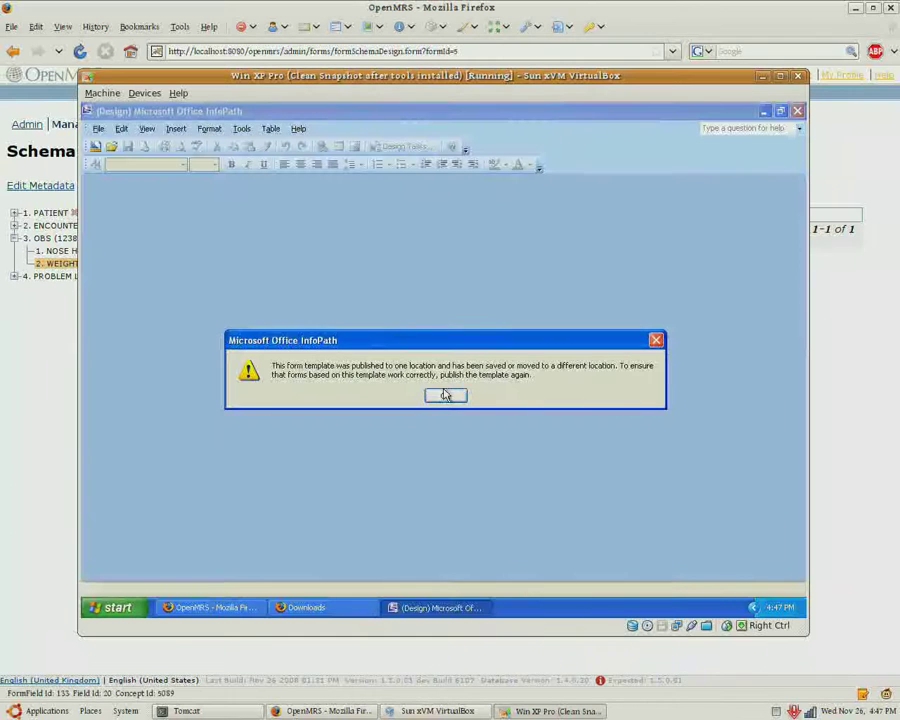
left_click(446, 397)
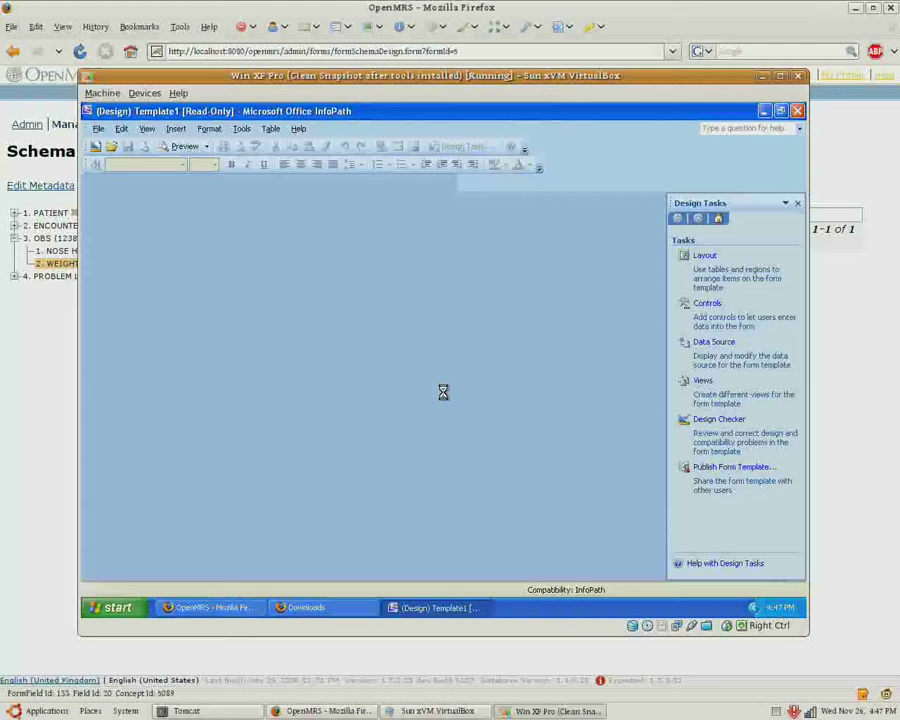
Step: Place the nose_hair_density value field below Gender, labelled 'Nose Hair:(mm)'
left_click(712, 345)
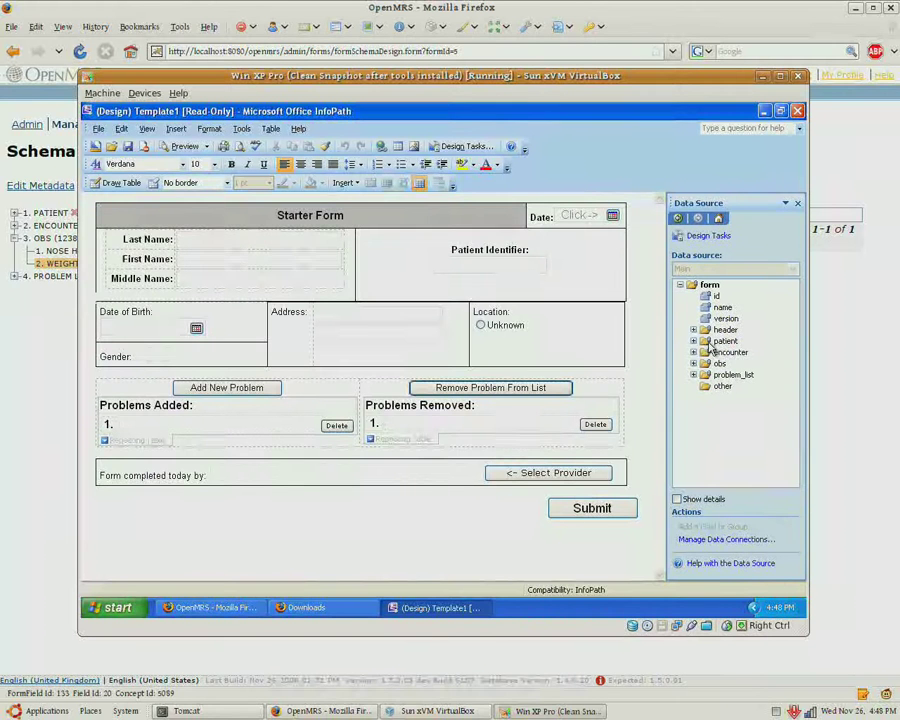
left_click(694, 363)
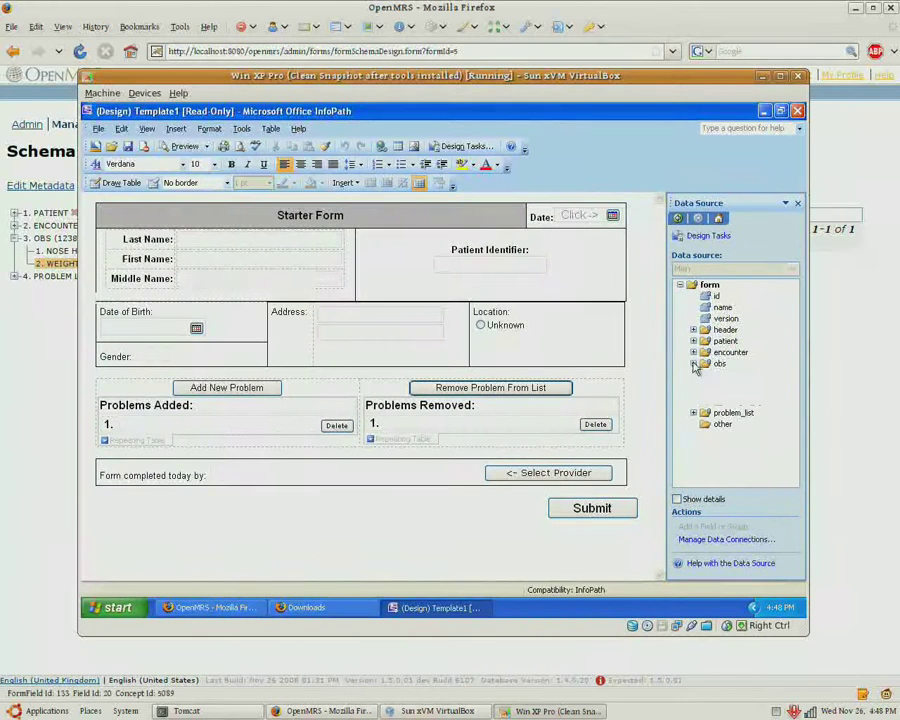
left_click(707, 397)
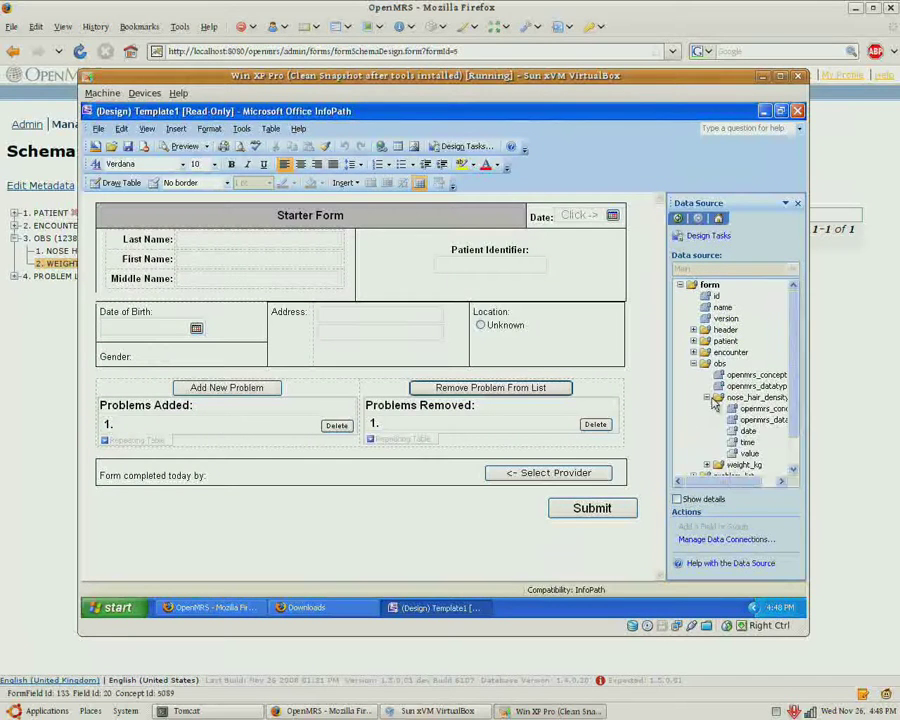
left_click(748, 453)
left_click_drag(611, 446, 407, 373)
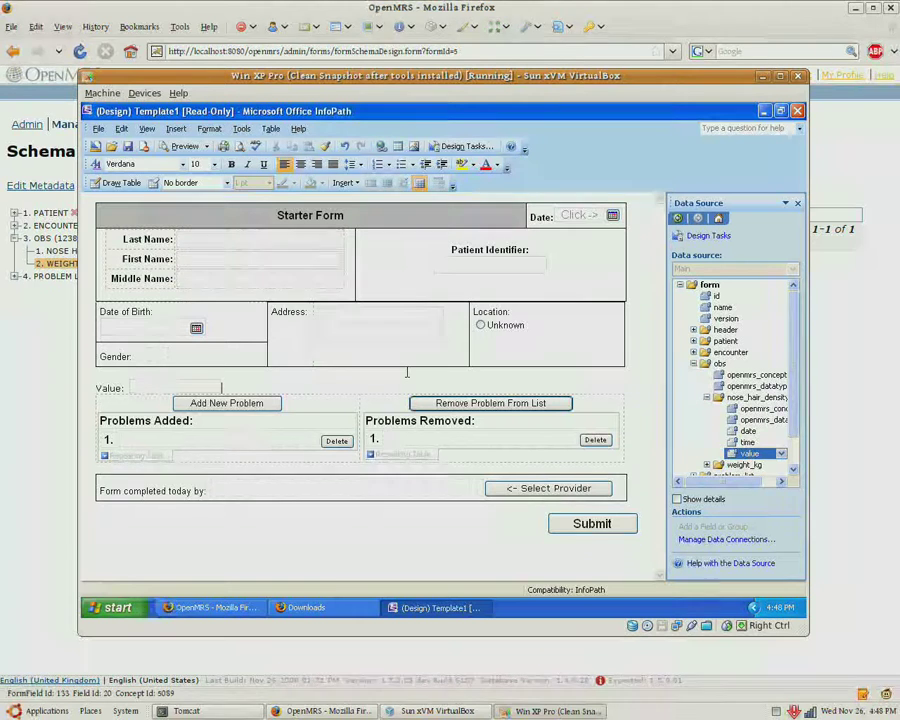
type("No")
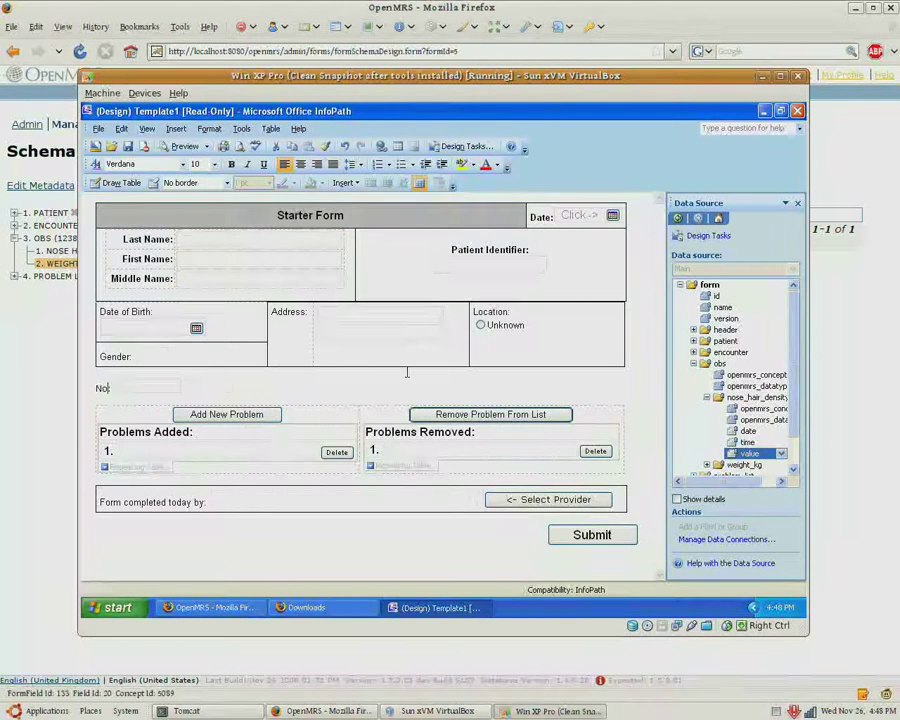
type("se Hair:(*mm)")
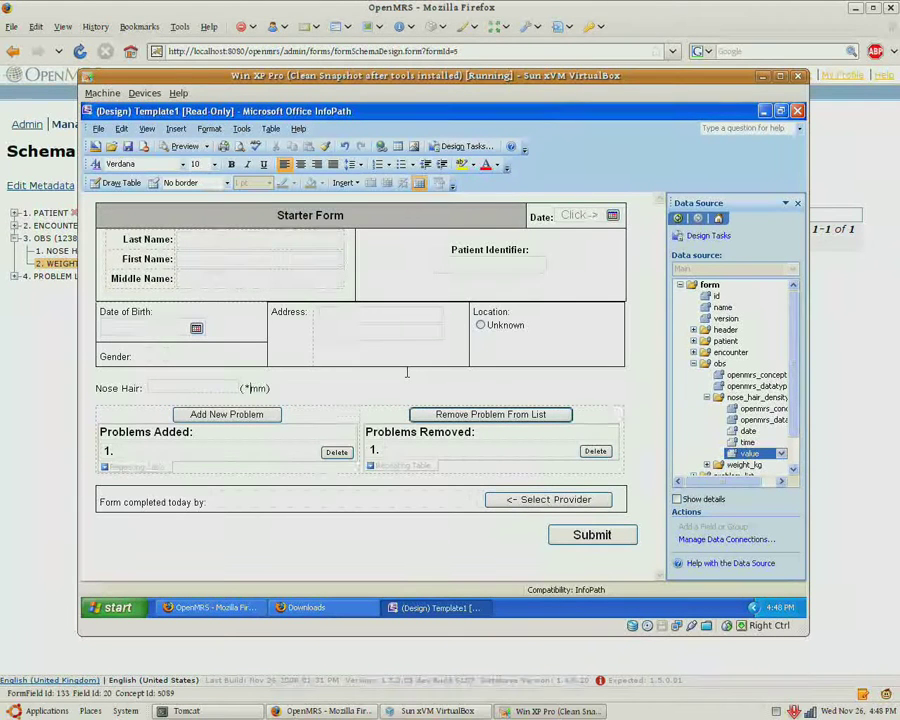
key("Left")
key("Left")
key("Left")
key("BackSpace")
key("Return")
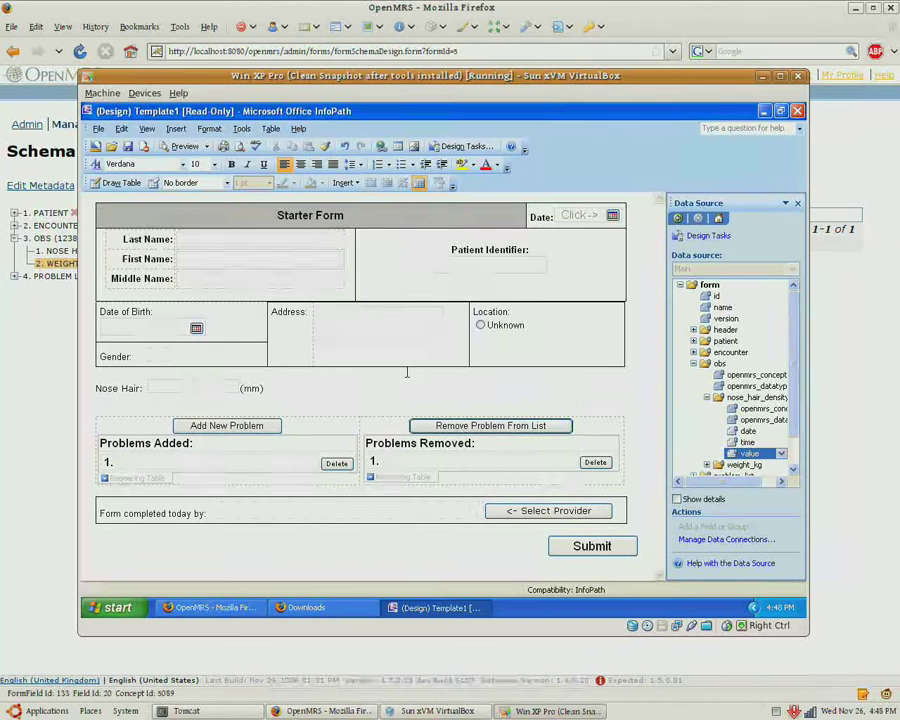
Step: Add the weight_kg value field labelled 'Weight' on a spaced row below
scroll(740, 437, "down", 2)
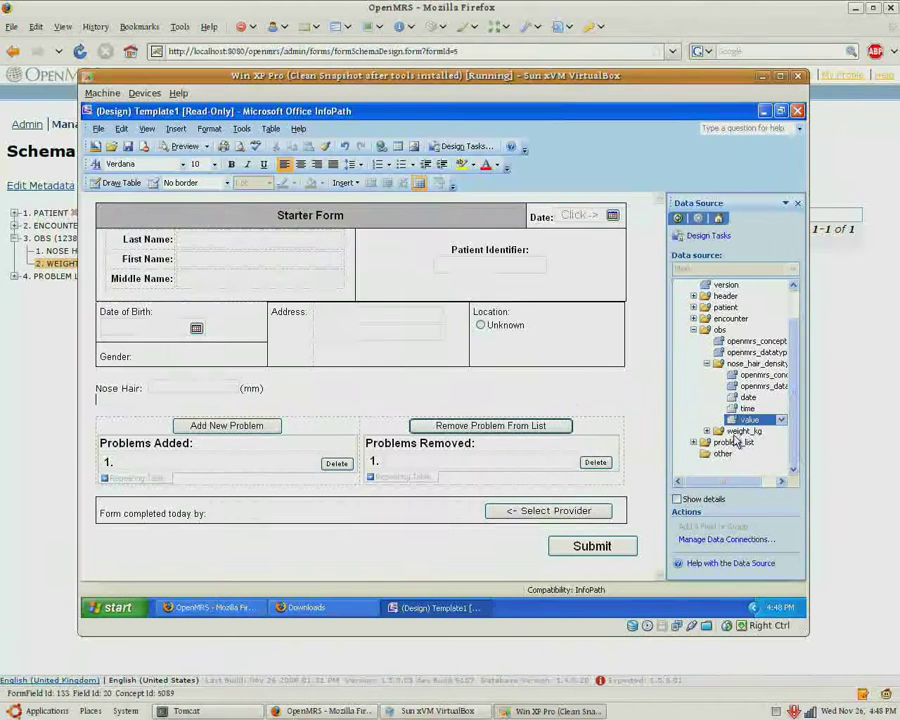
left_click(752, 465)
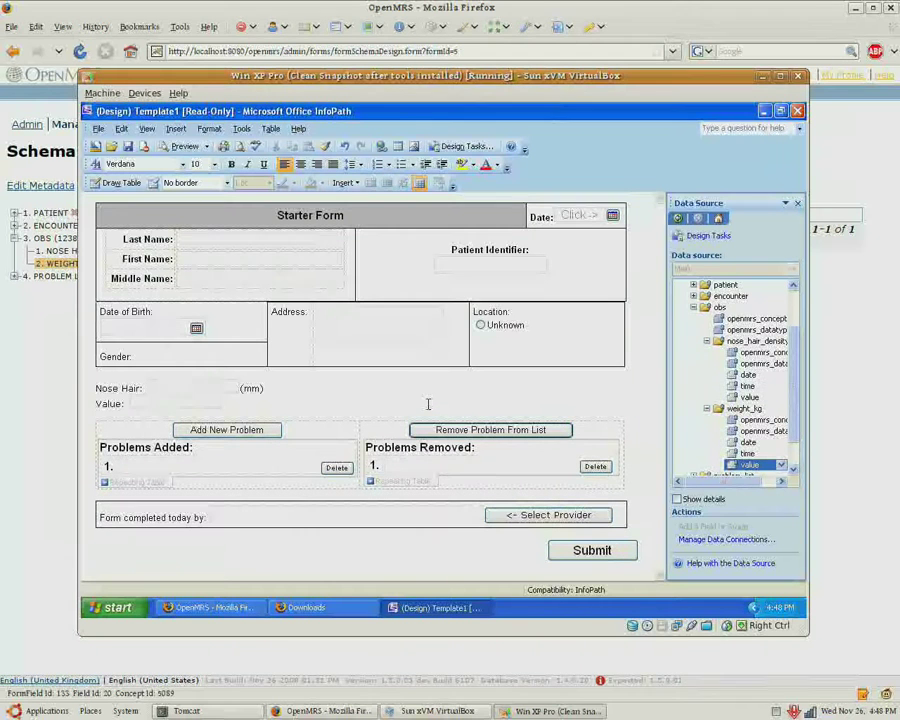
key("shift+Right")
key("shift+Right")
key("shift+Right")
key("shift+Right")
key("shift+Right")
type("Weight")
key("Home")
key("Return")
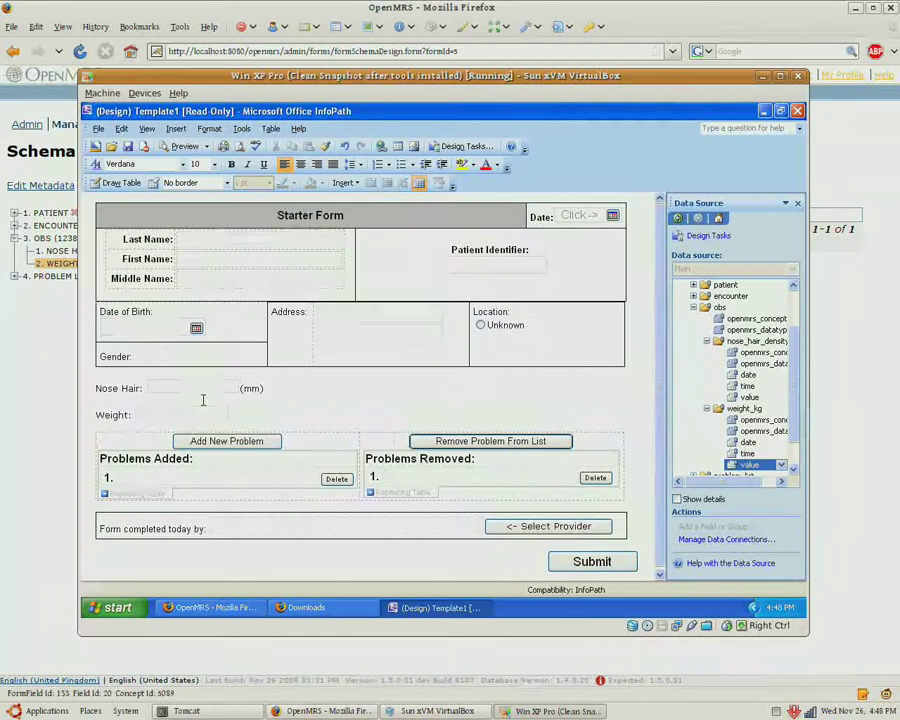
Step: Save the template on the Desktop as new_starter, an InfoPath 2003 Form Template
key("ctrl+s")
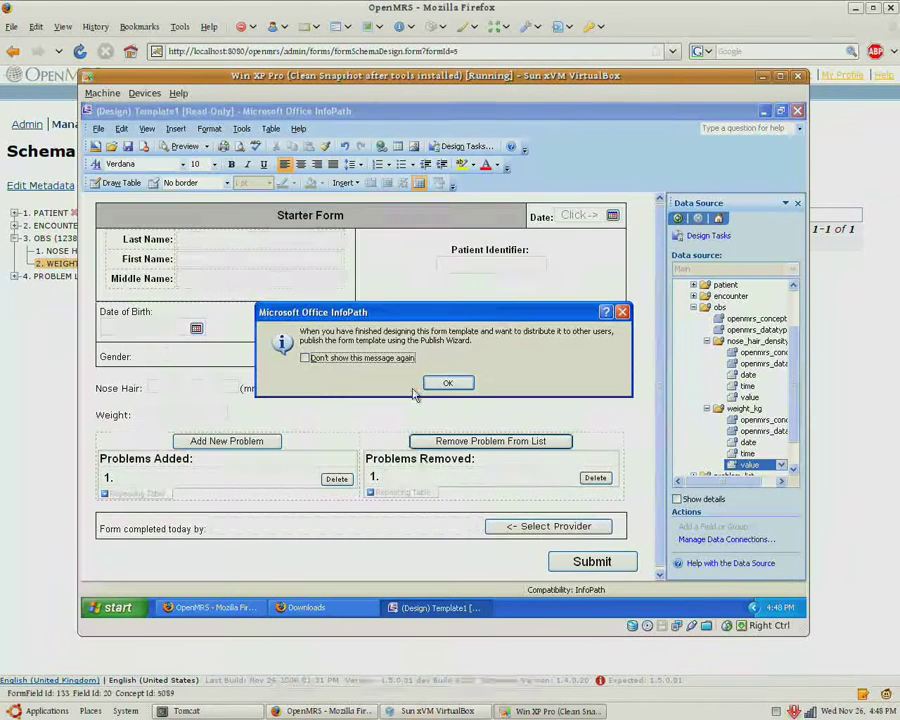
left_click(447, 383)
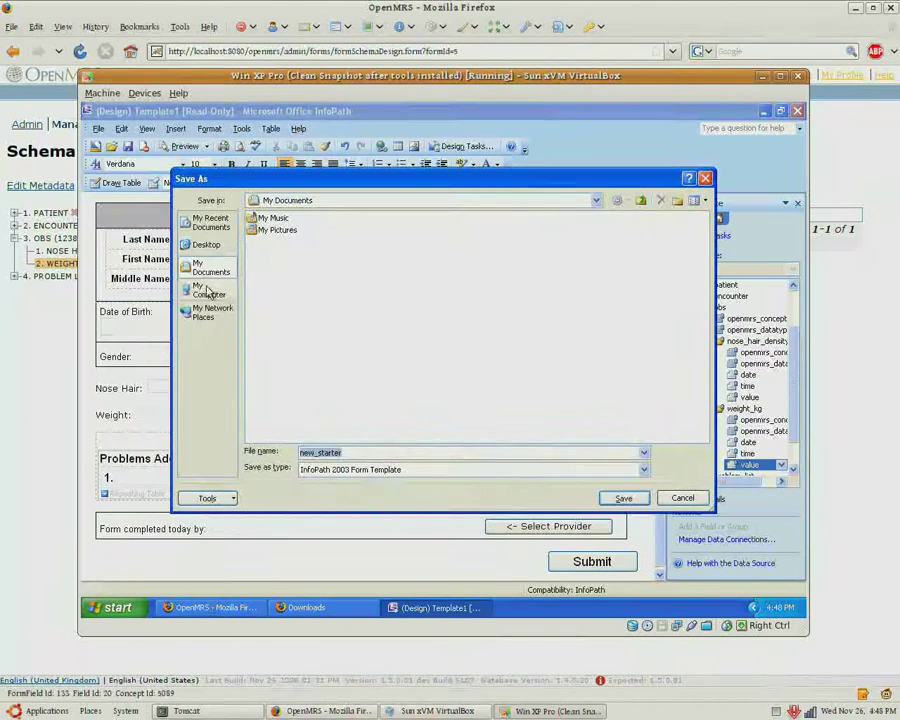
left_click(206, 244)
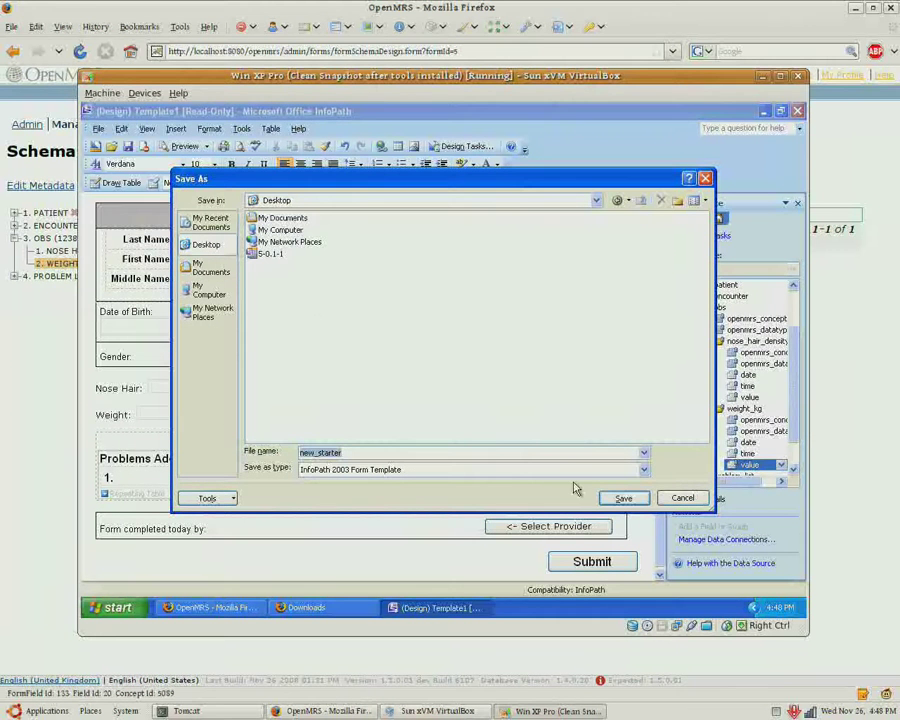
left_click(624, 498)
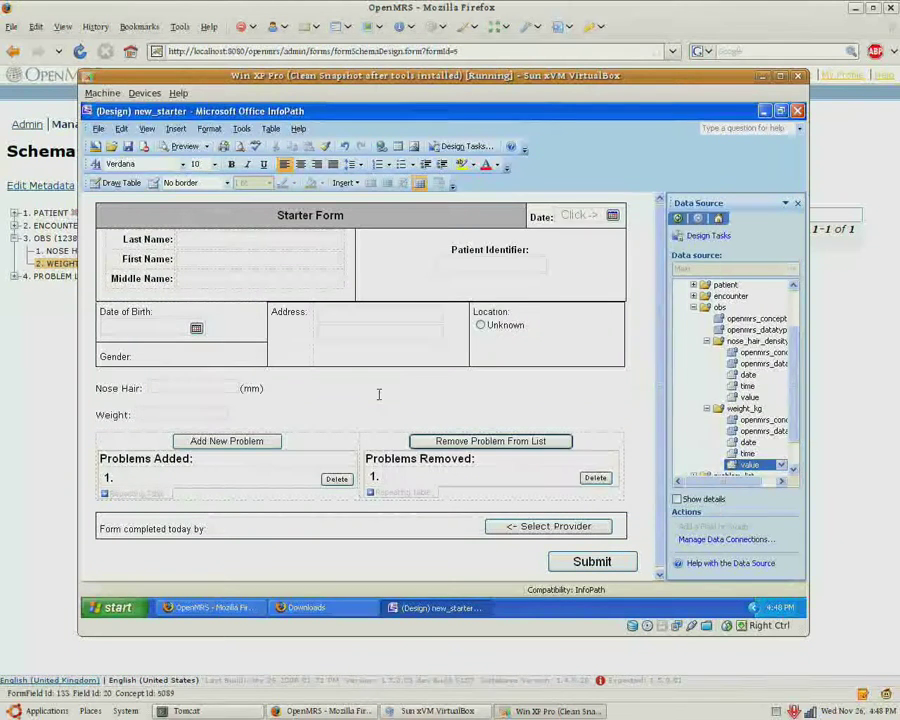
Step: Upload the new_starter XSN file to the Nose Hair Density Form in OpenMRS
left_click(241, 612)
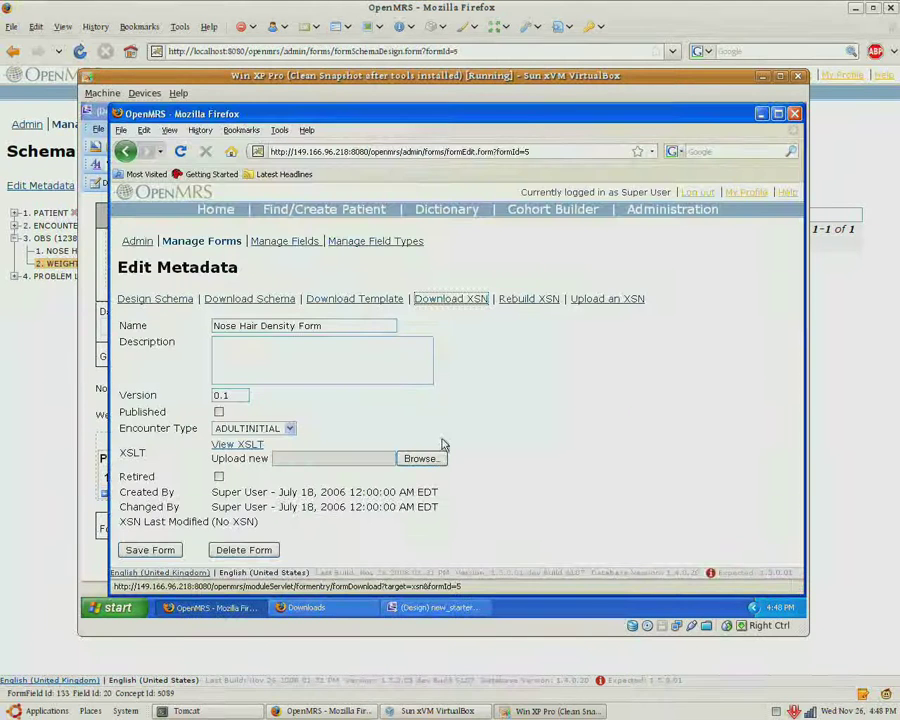
left_click(607, 299)
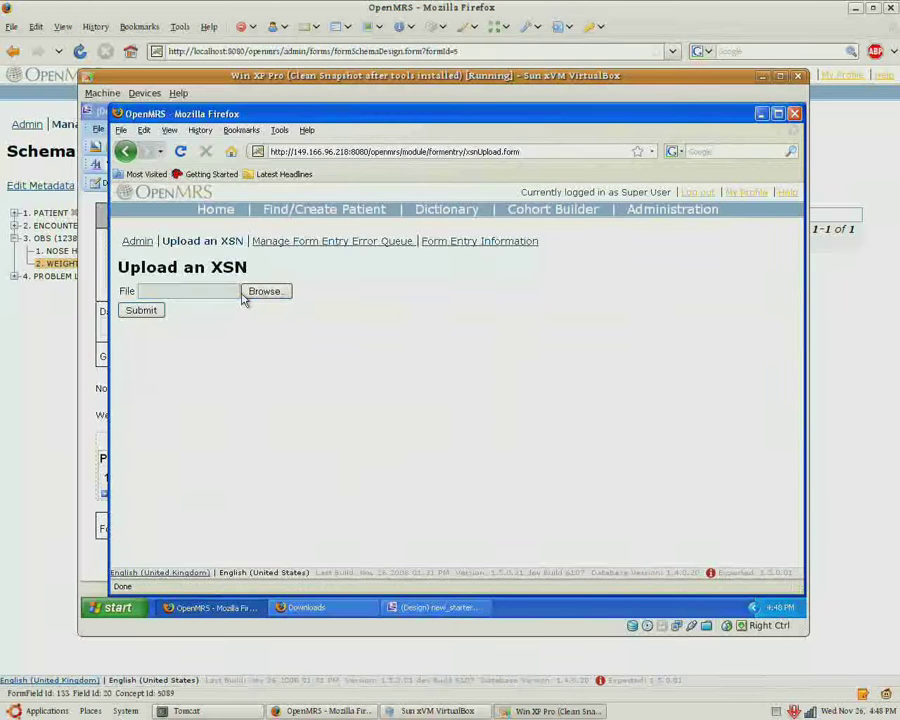
left_click(264, 293)
left_click(229, 243)
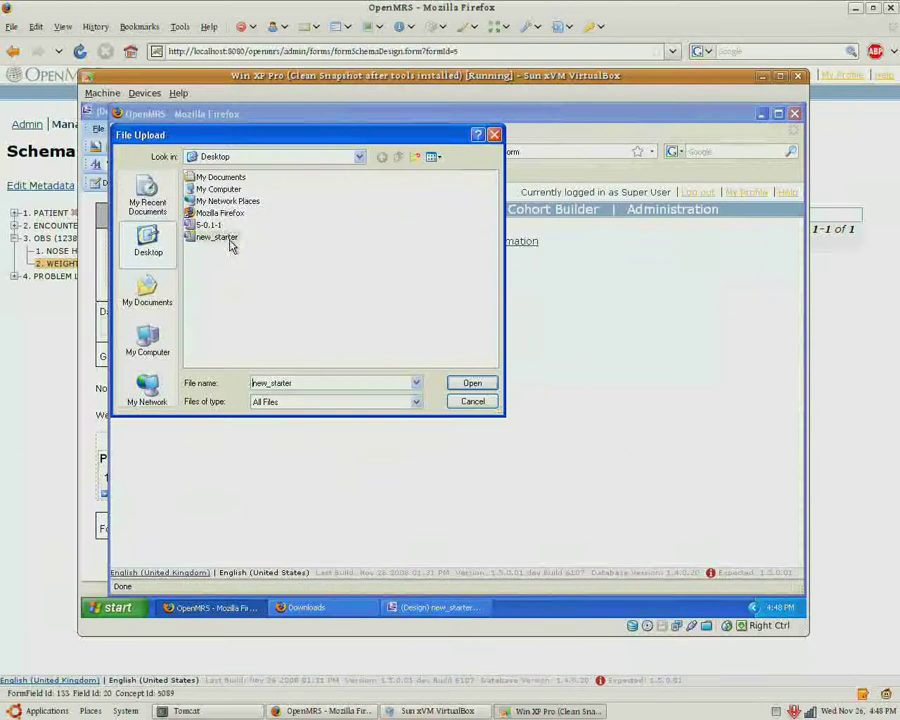
left_click(470, 383)
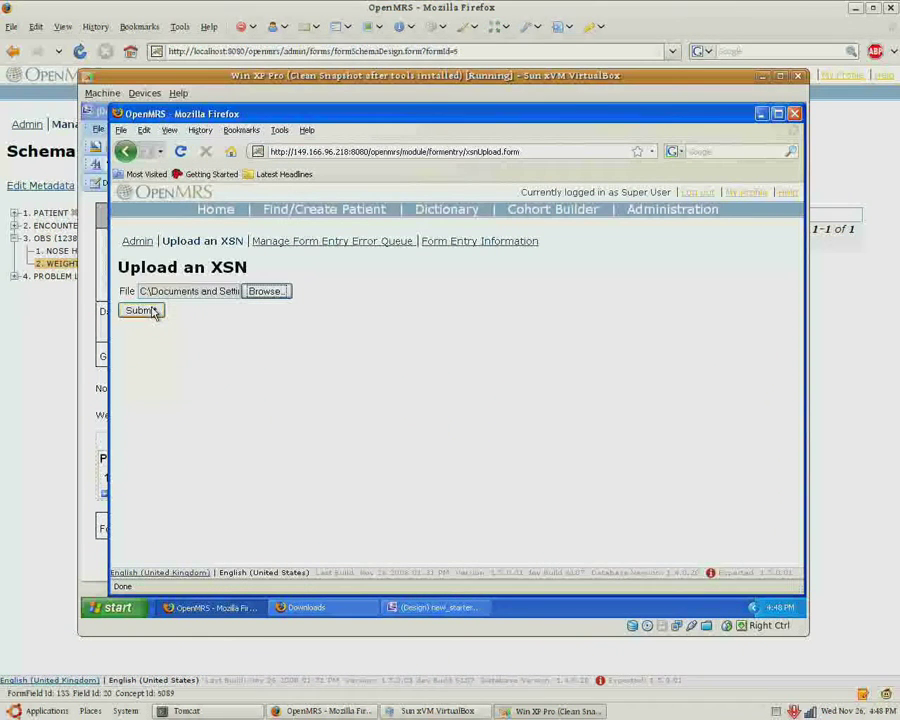
left_click(150, 310)
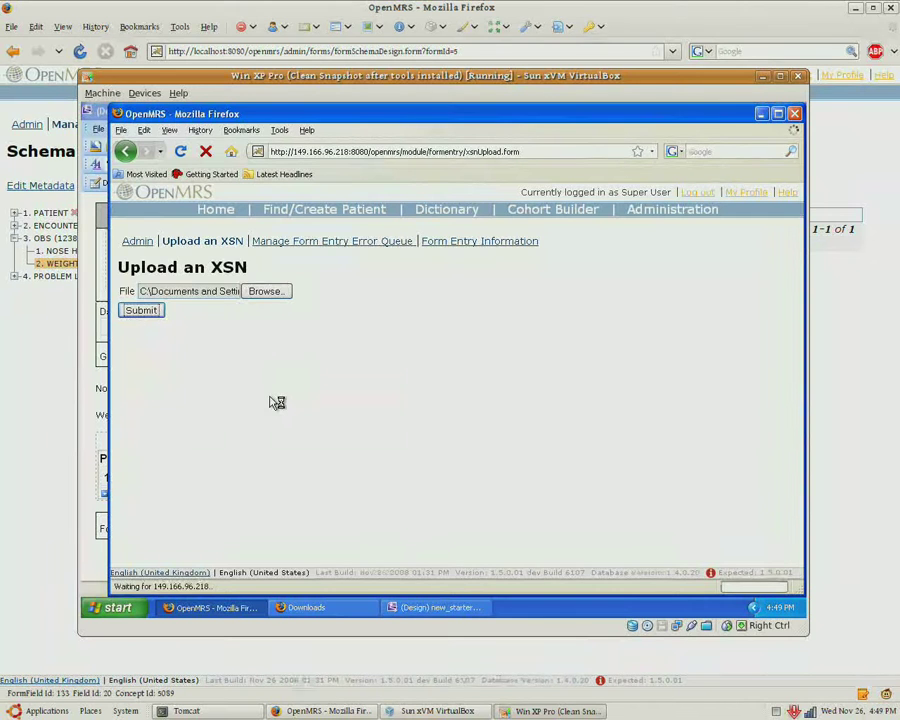
Step: Find patient john and open his Nose Hair Density Form in InfoPath
left_click(336, 209)
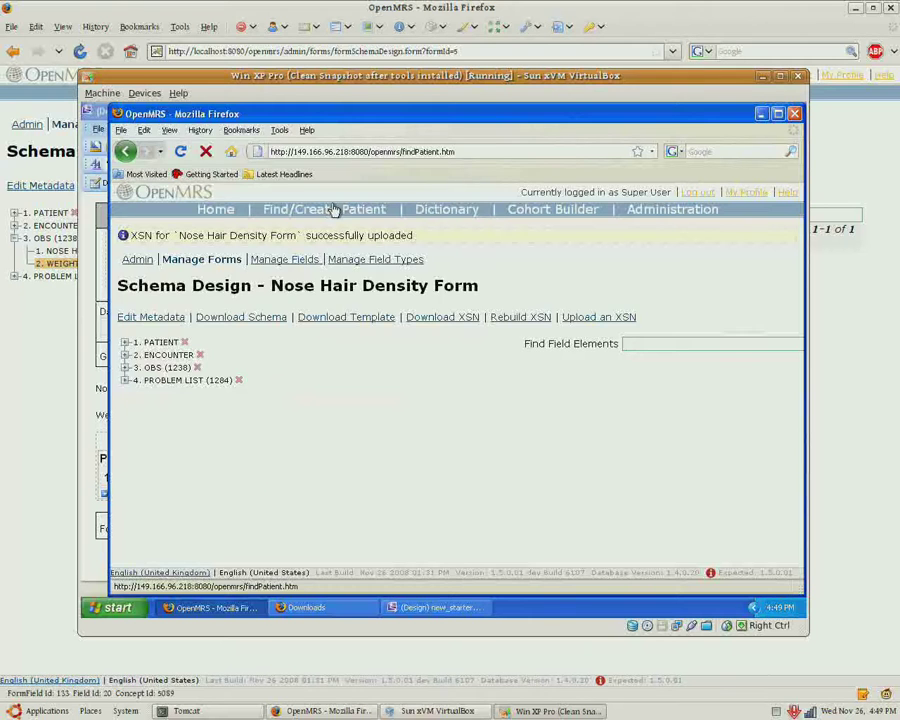
type("joh")
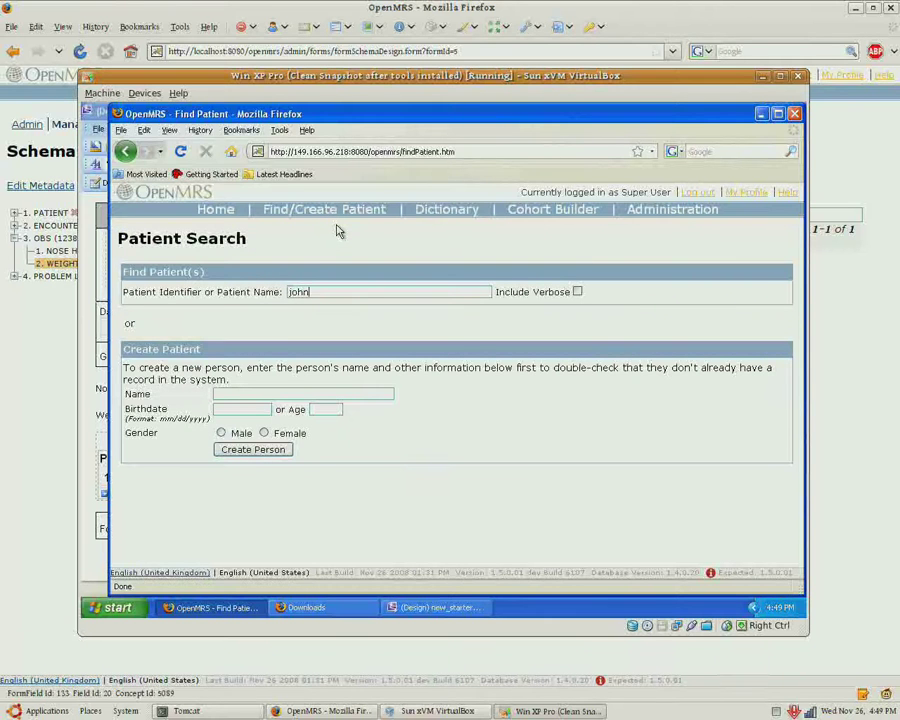
type("n")
left_click(297, 342)
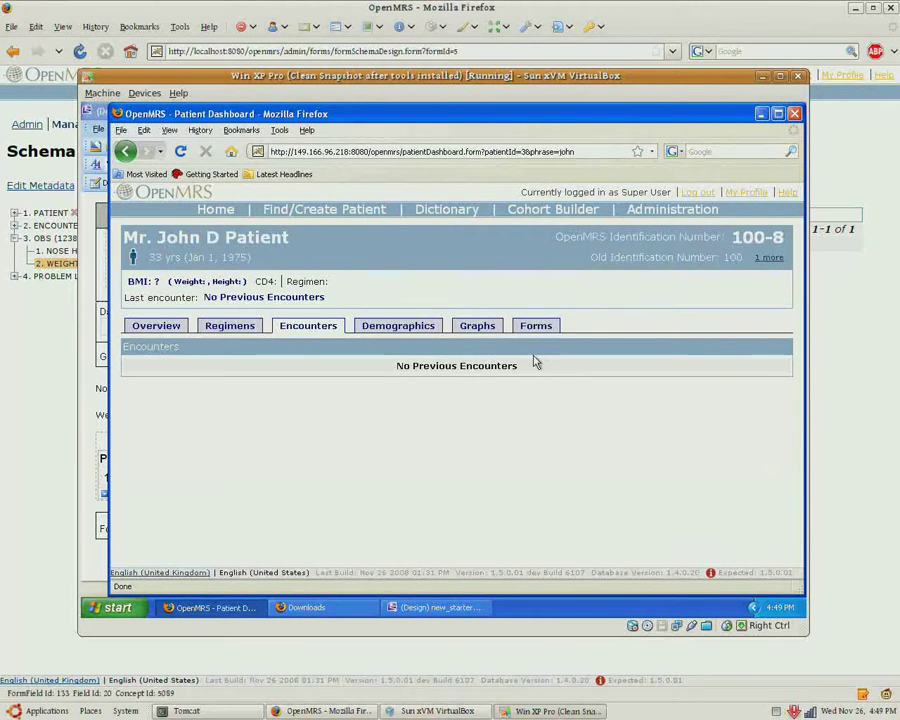
left_click(536, 326)
left_click(315, 456)
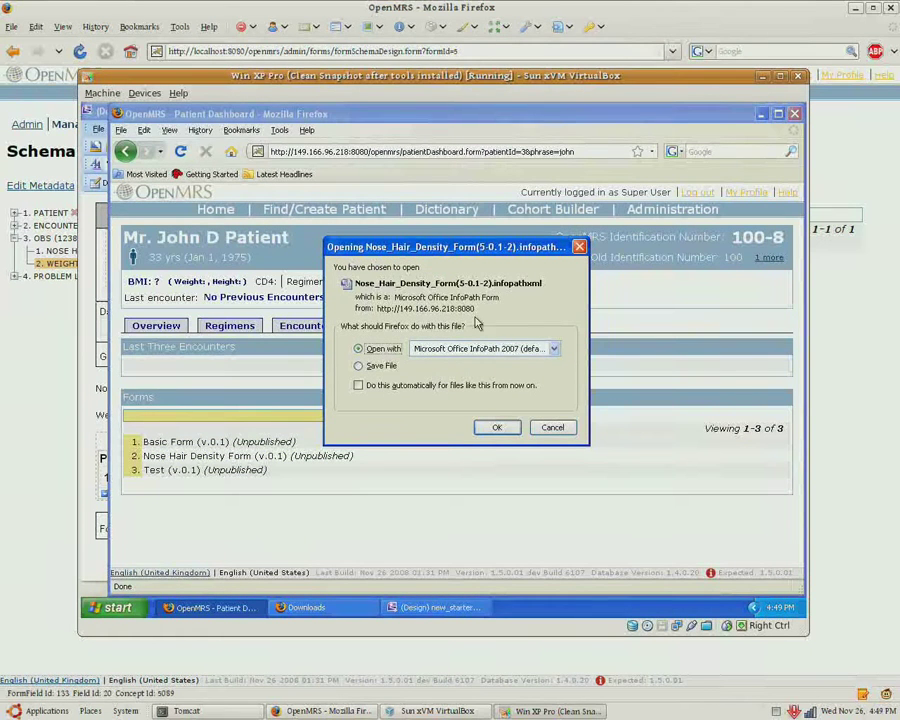
left_click(498, 428)
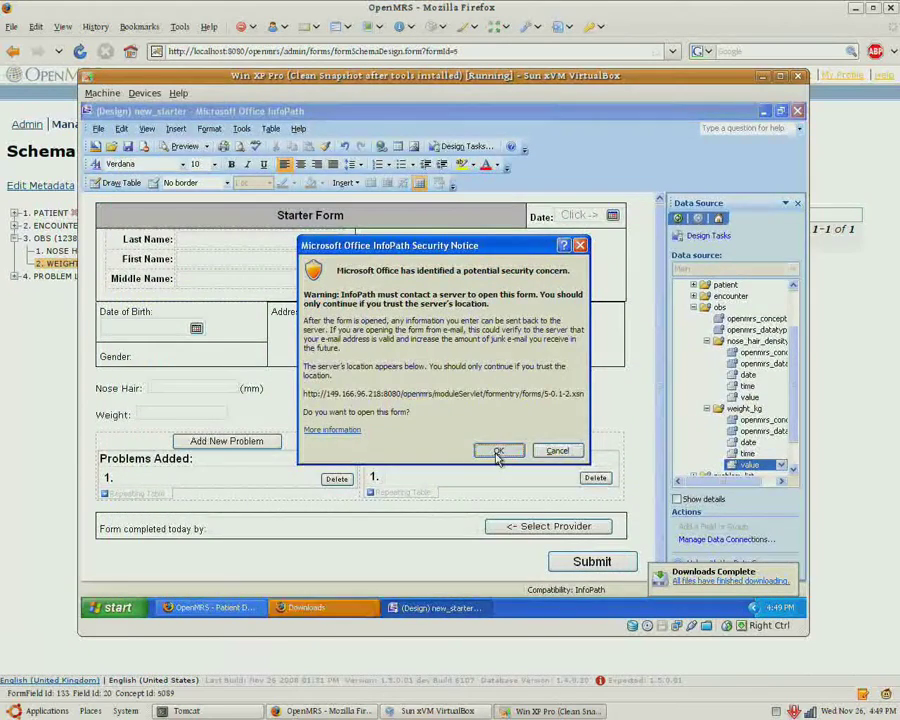
Step: Trust the server and enter Nose Hair 2 (correcting an invalid 20) and Weight 123
left_click(498, 452)
left_click(198, 370)
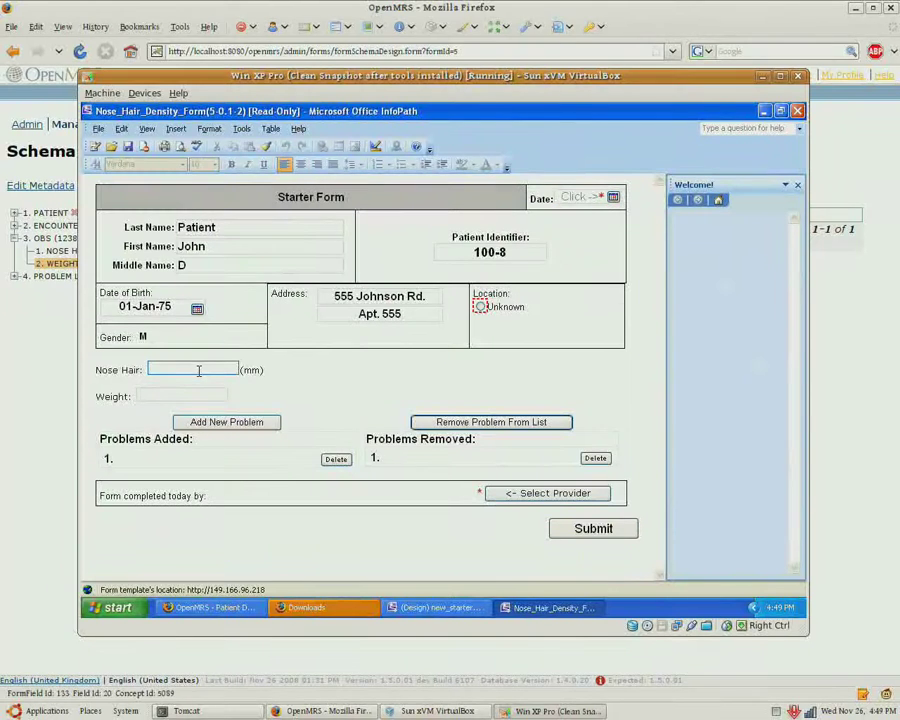
type("2")
double_click(203, 371)
type("0")
key("Tab")
mouse_move(204, 371)
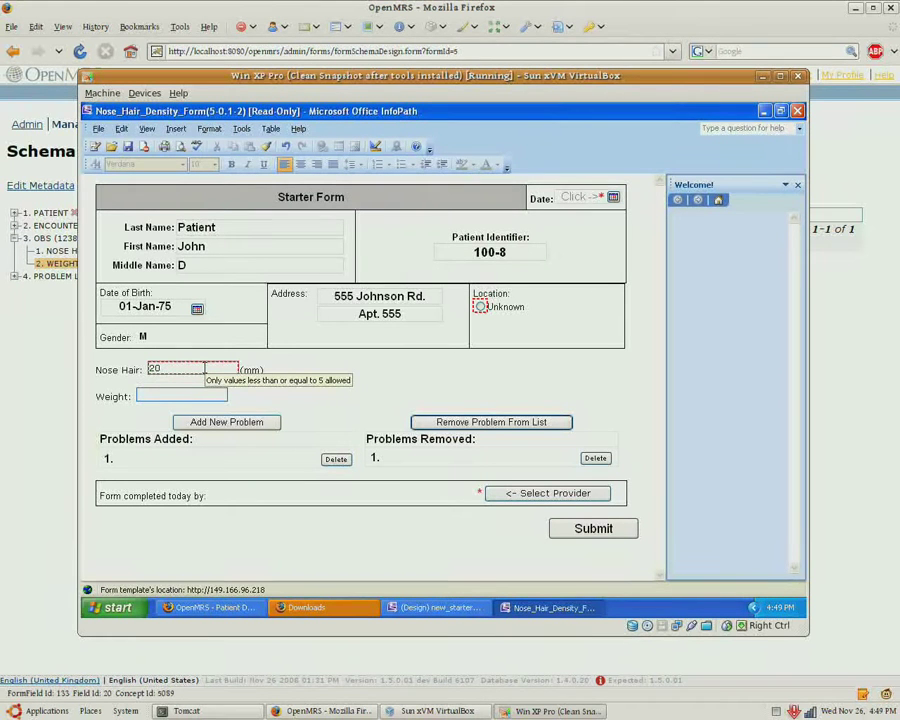
double_click(204, 369)
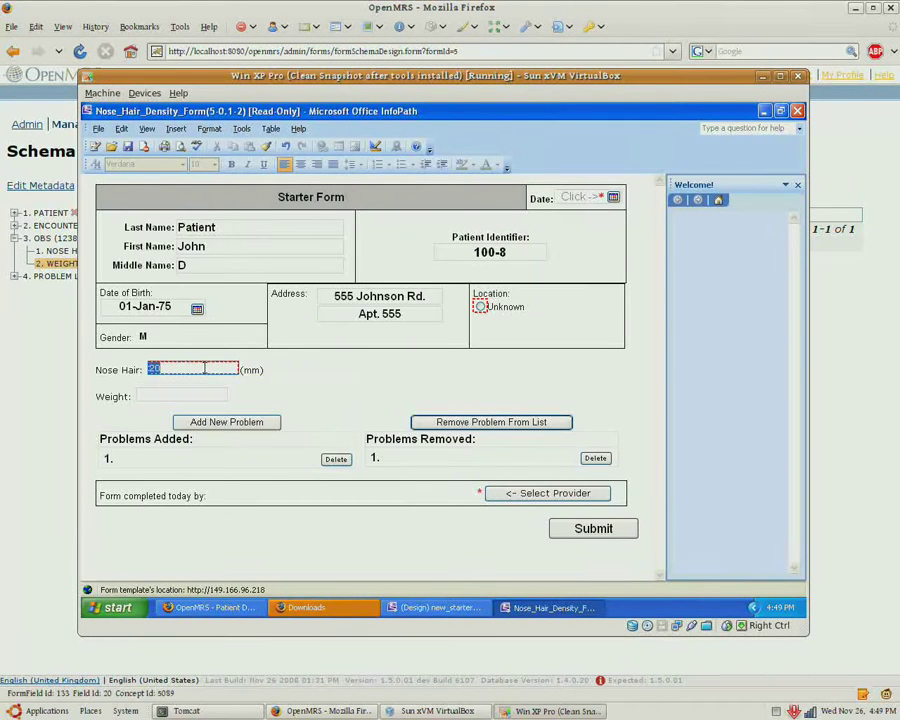
type("2")
key("Tab")
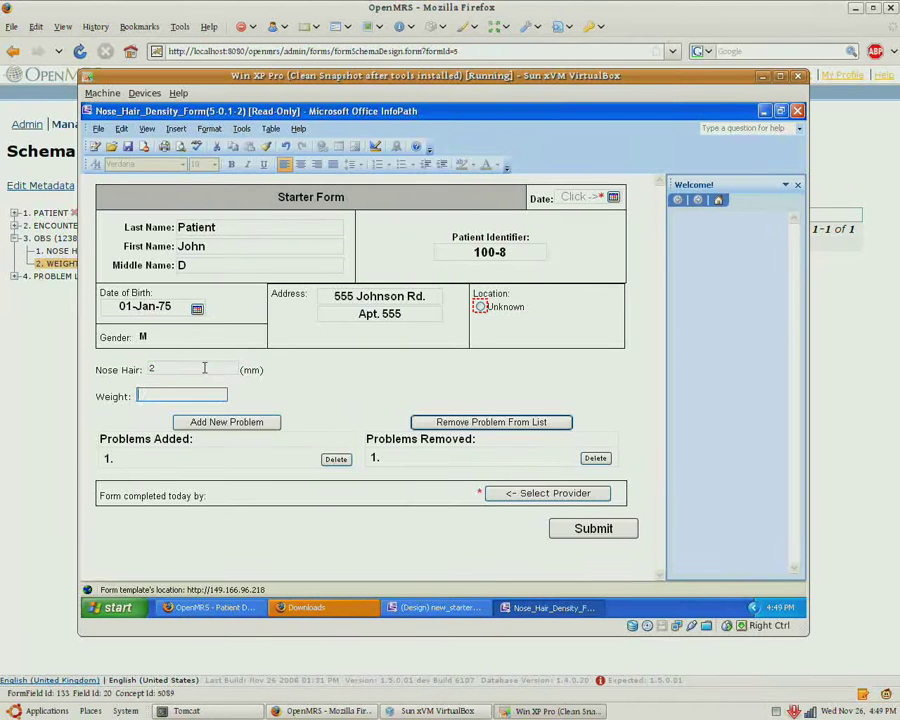
type("123")
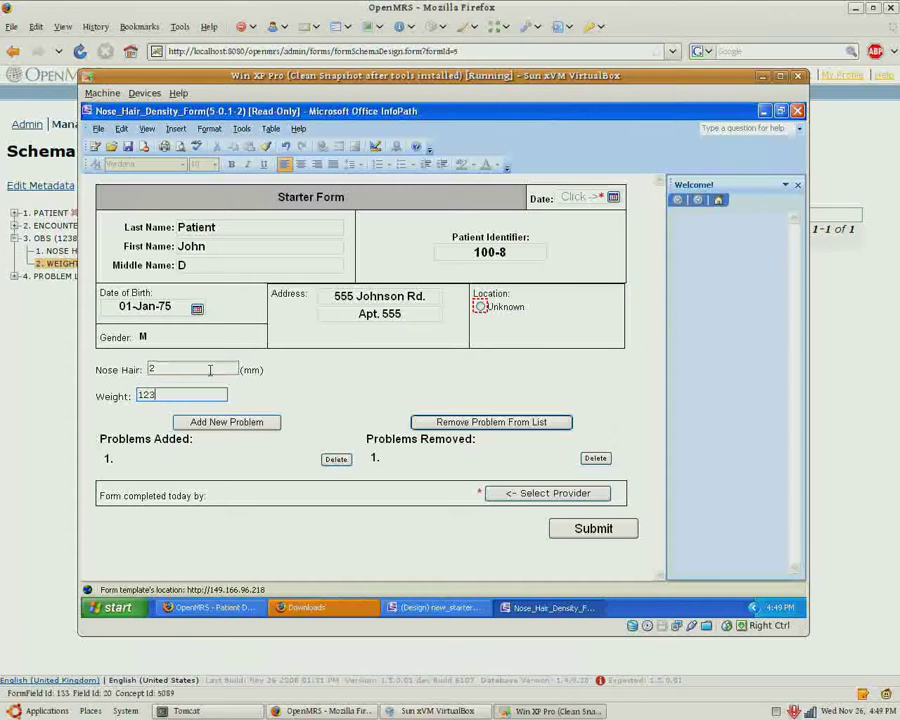
Step: Set date 13 November, location Unknown, choose a provider, and submit the form
left_click(613, 197)
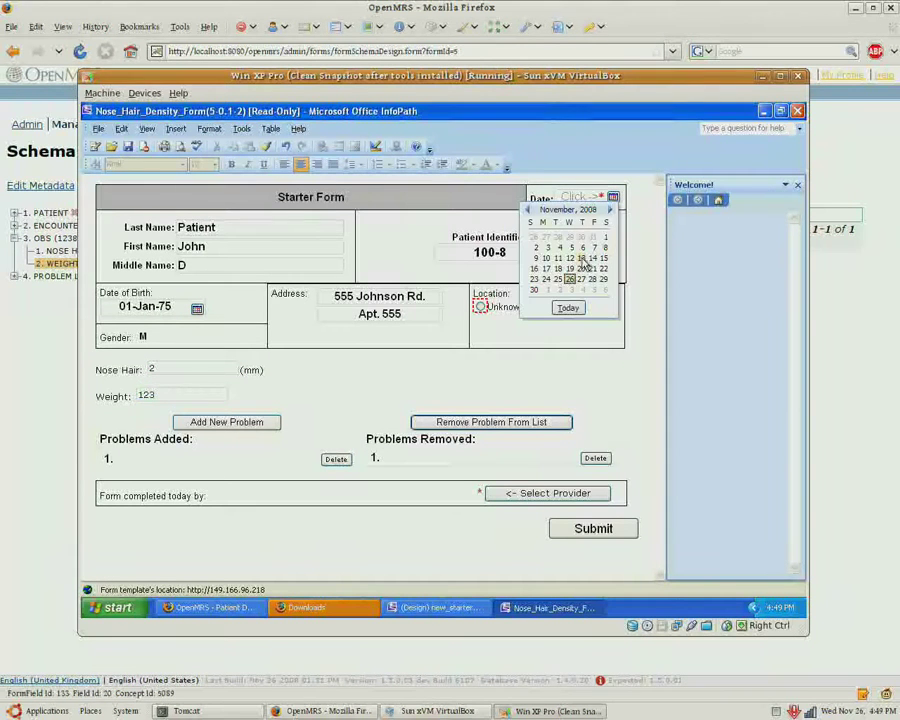
left_click(578, 261)
left_click(481, 306)
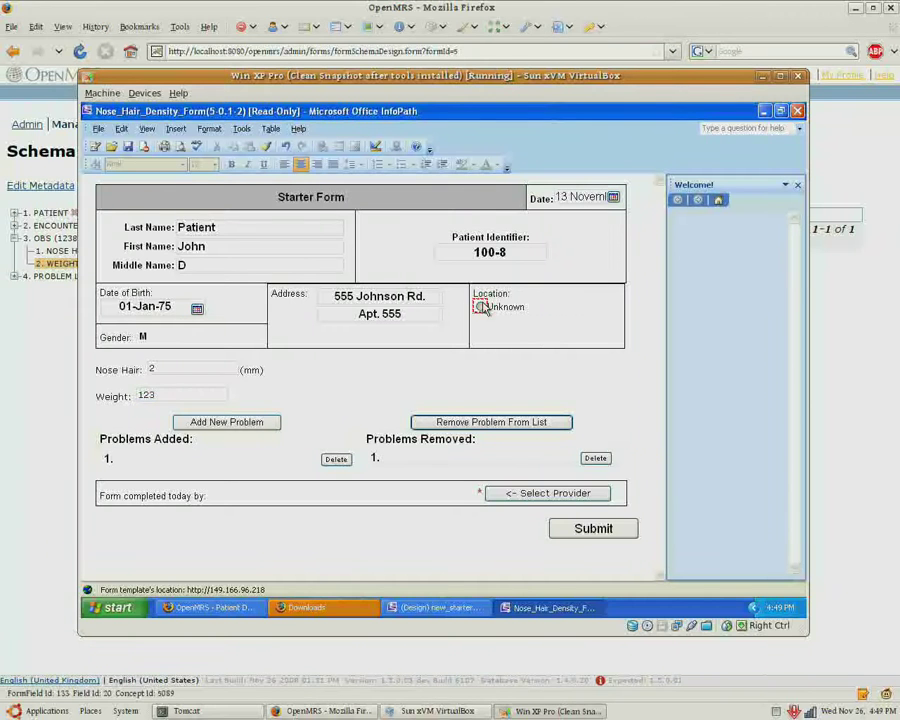
left_click(518, 504)
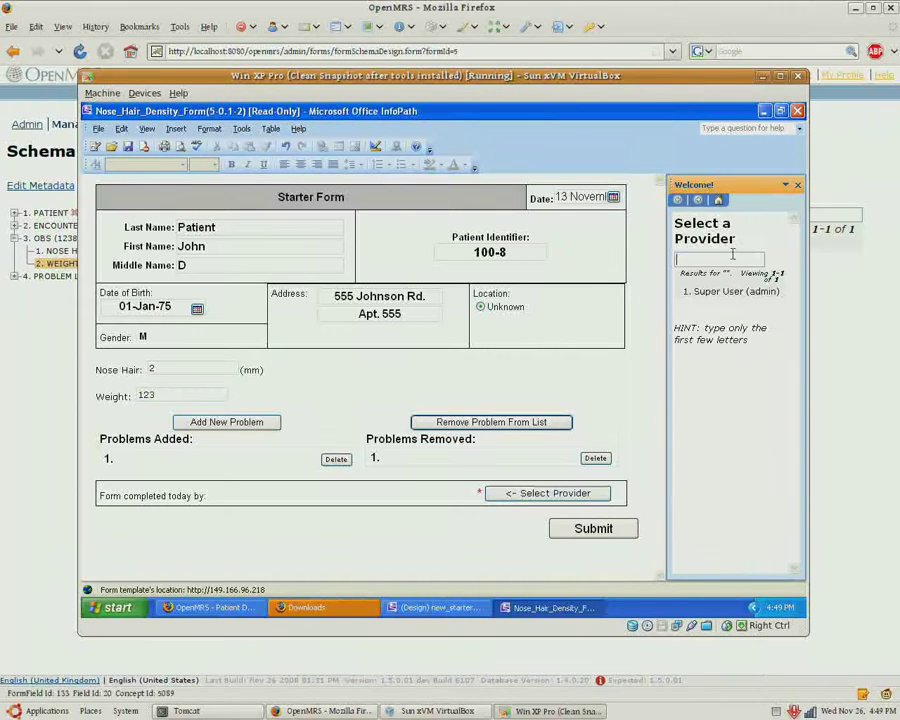
left_click(733, 291)
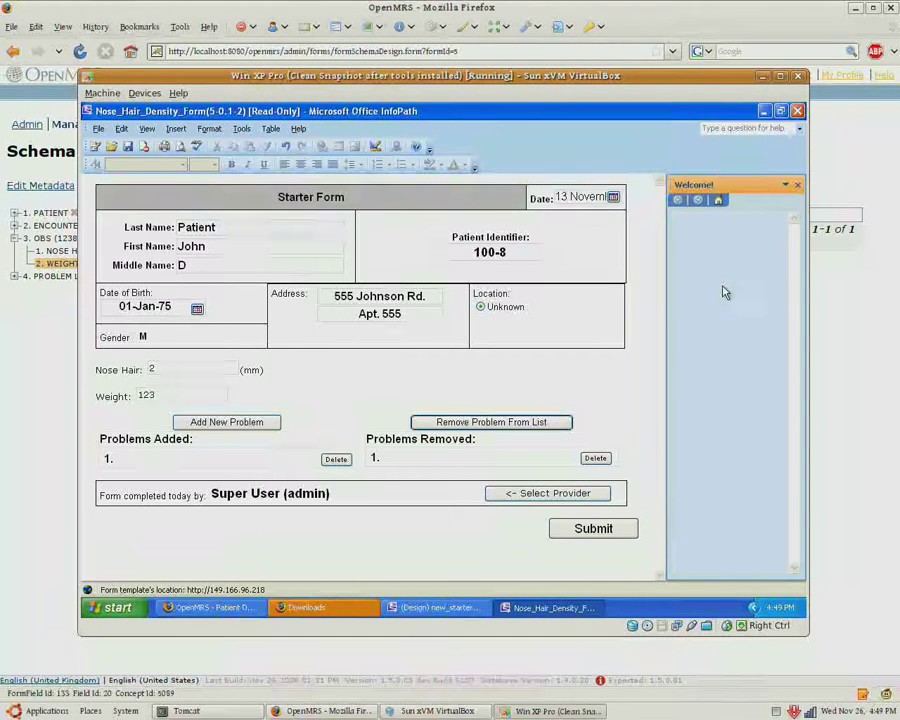
left_click(579, 527)
left_click(445, 396)
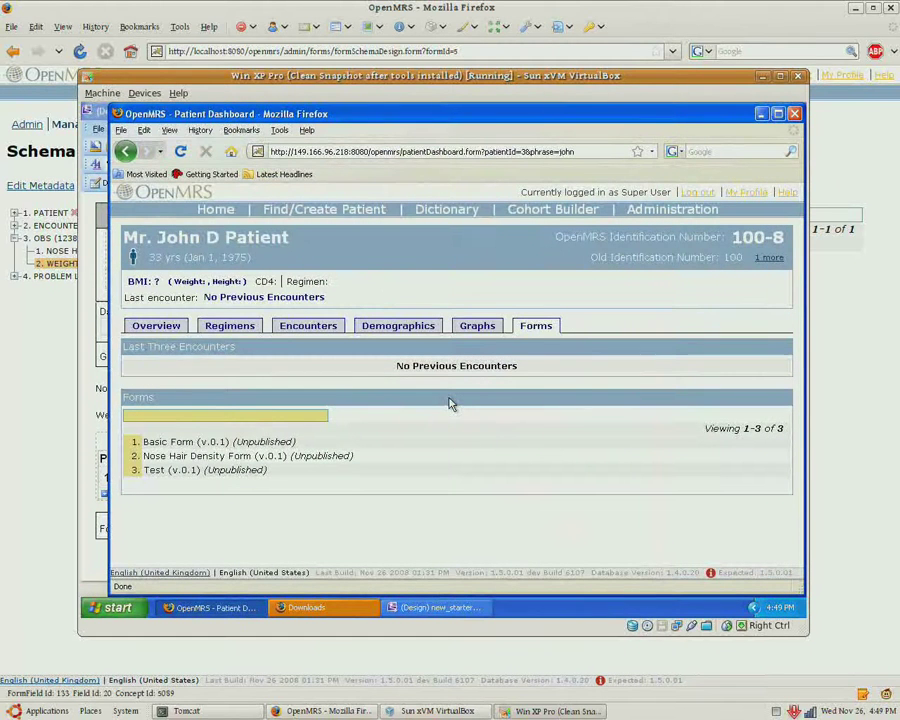
Step: Check the patient's Encounters tab, then open Manage Scheduler and refresh it to watch Process Form Entry Queue
left_click(303, 328)
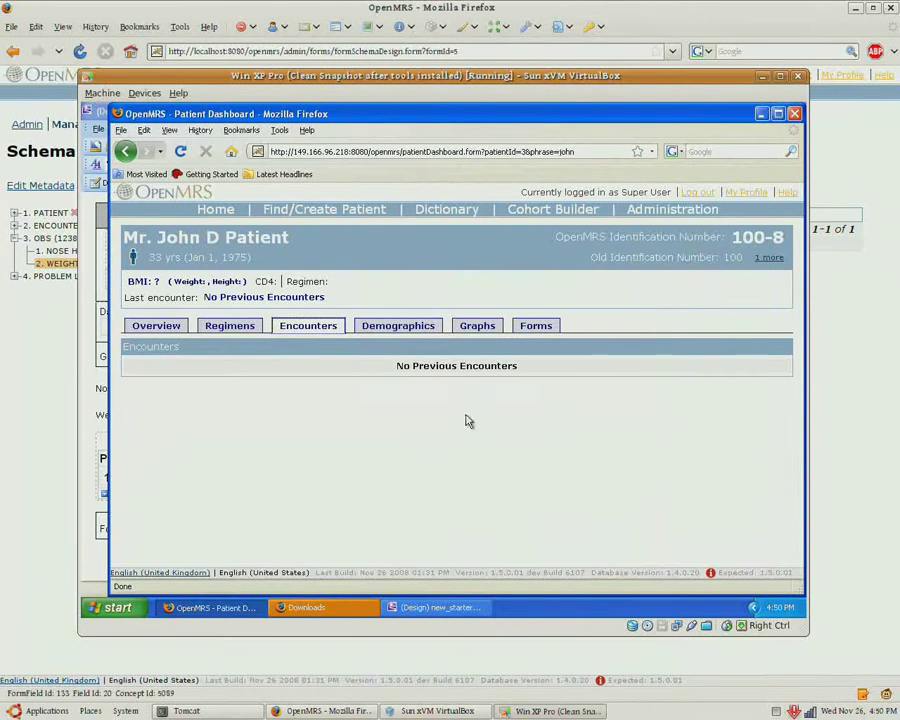
left_click(684, 214)
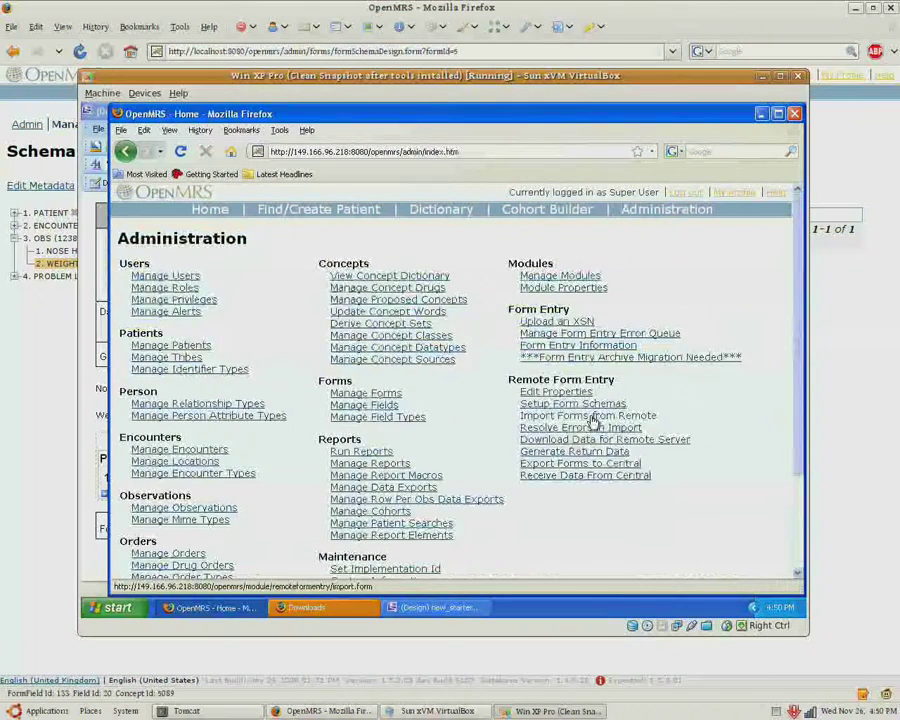
left_click_drag(797, 394, 796, 490)
left_click(195, 490)
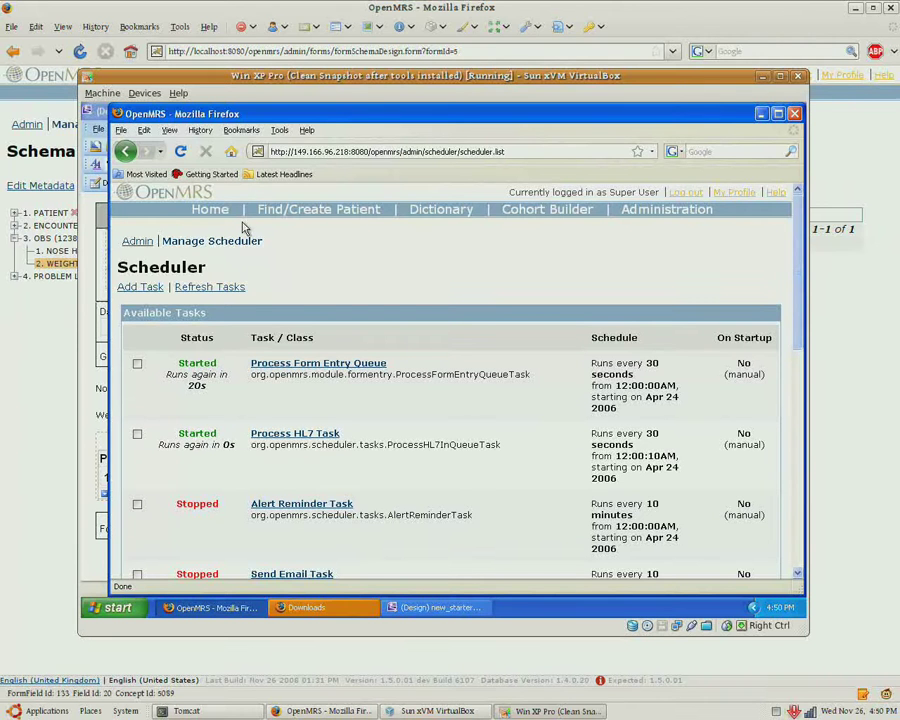
left_click(183, 156)
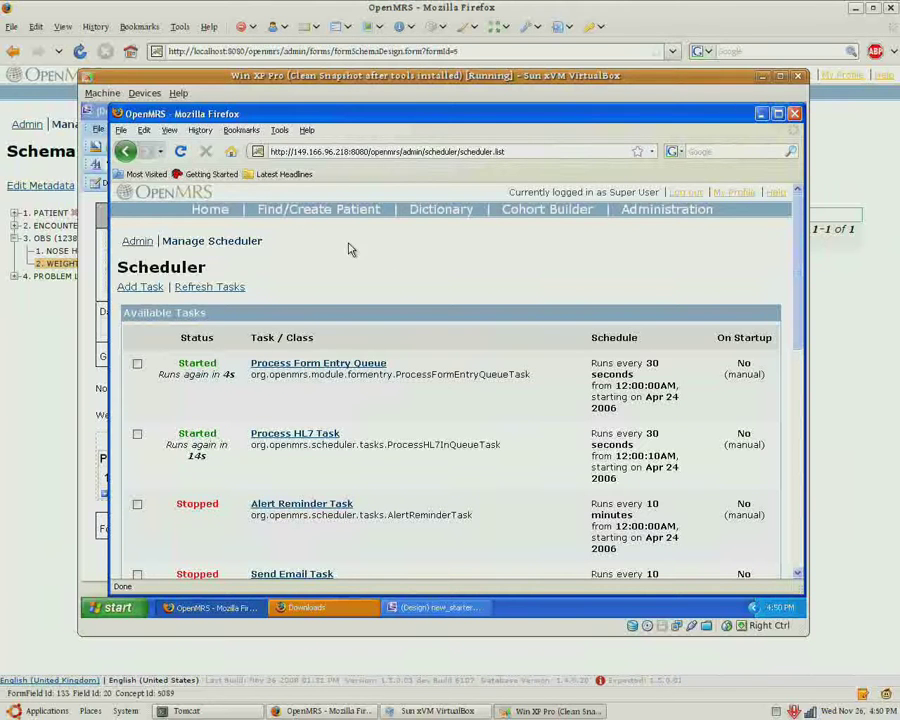
Step: Search for the patient by first name and open their dashboard
left_click(330, 209)
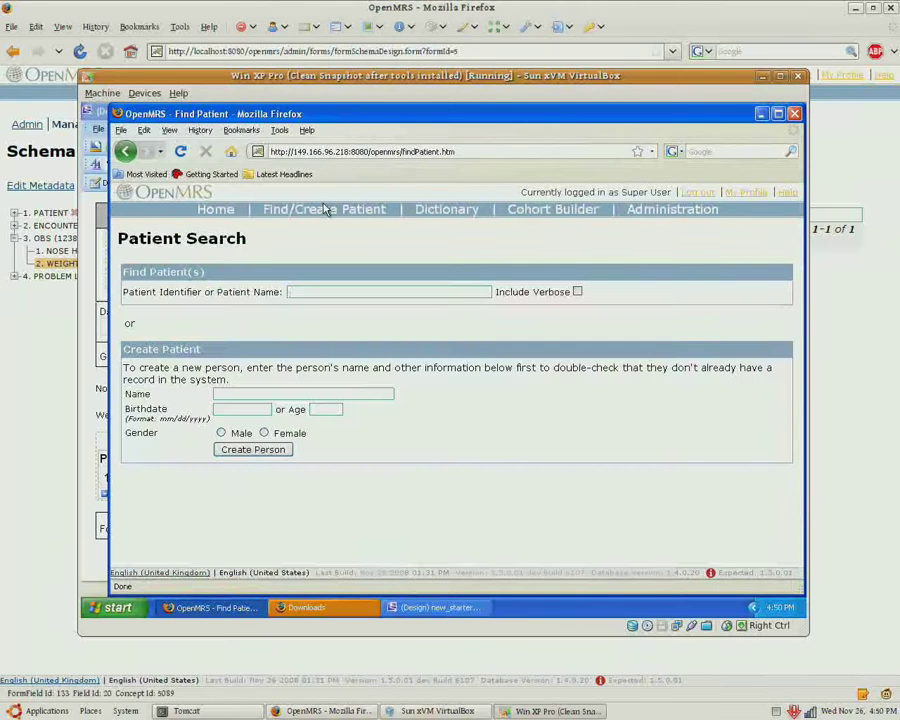
type("john")
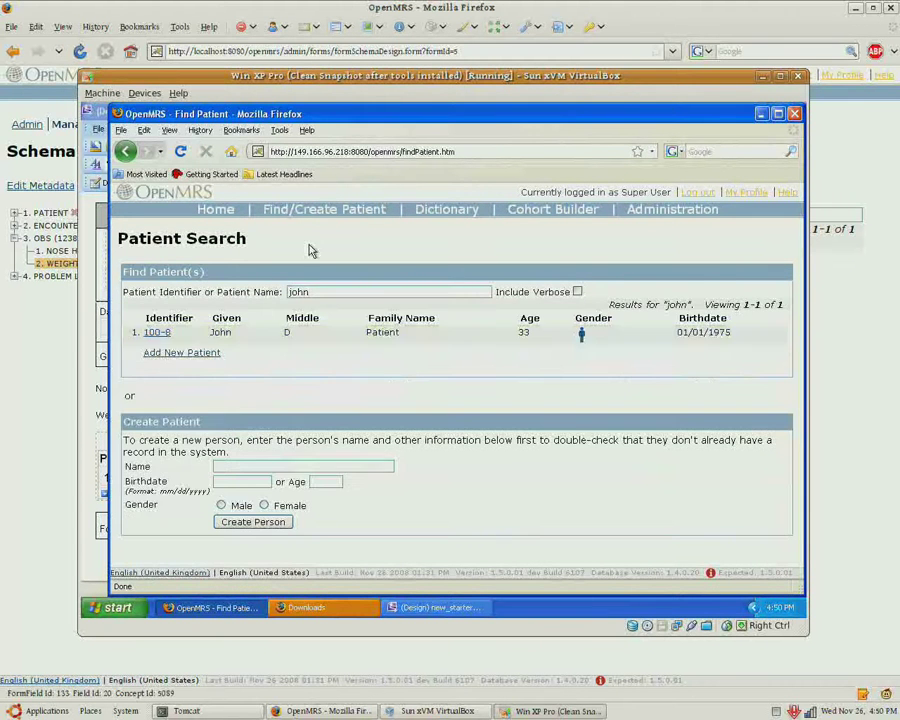
left_click(317, 338)
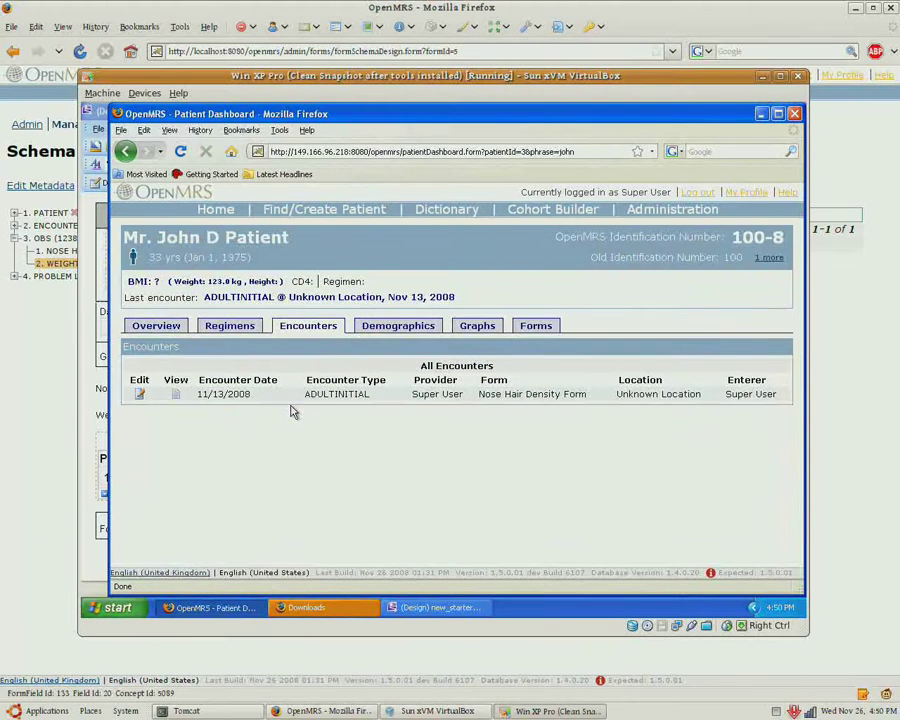
Step: Review the Nose Hair Density Form encounter's observations (2.0 nose hair, 123.0 kg), open it for editing, and return to the dashboard
left_click(175, 396)
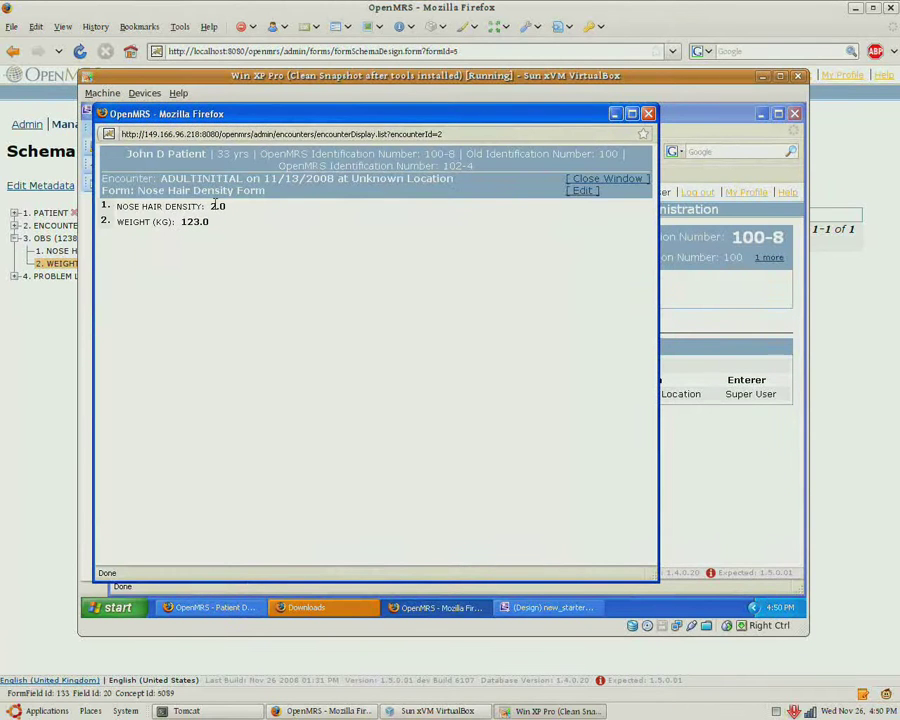
left_click(648, 113)
left_click(139, 394)
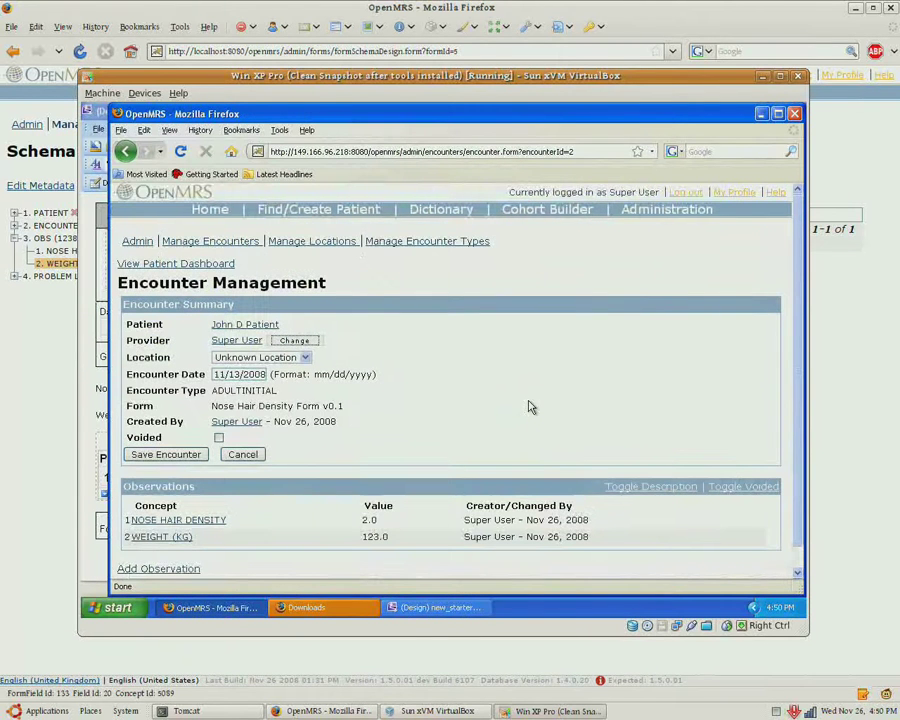
left_click(226, 262)
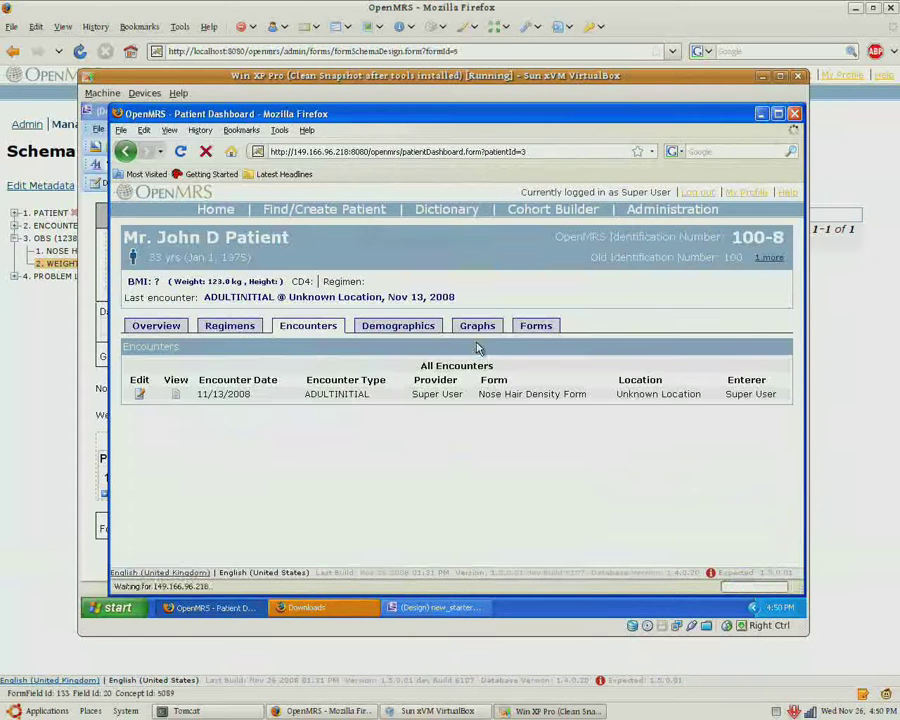